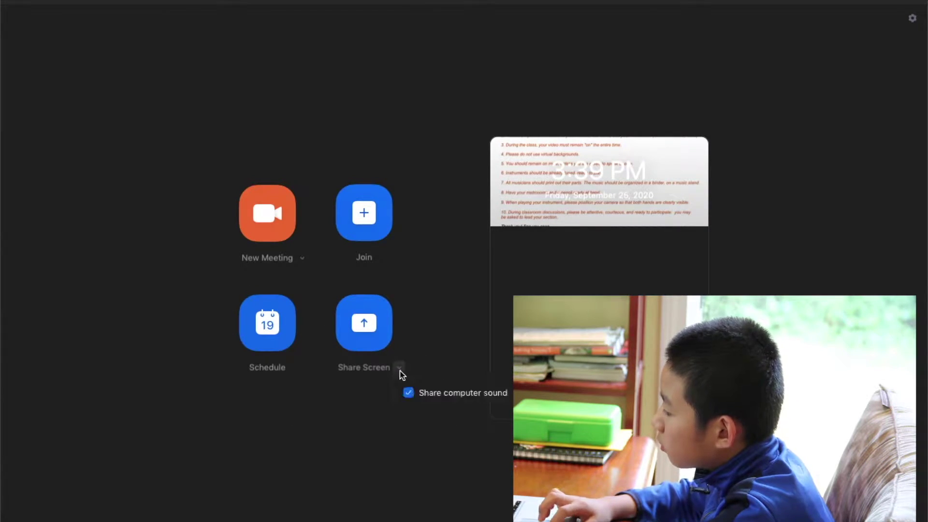
Look through the Chat and Contacts sections, return to the home screen, and view the account menu
click(270, 222)
click(571, 280)
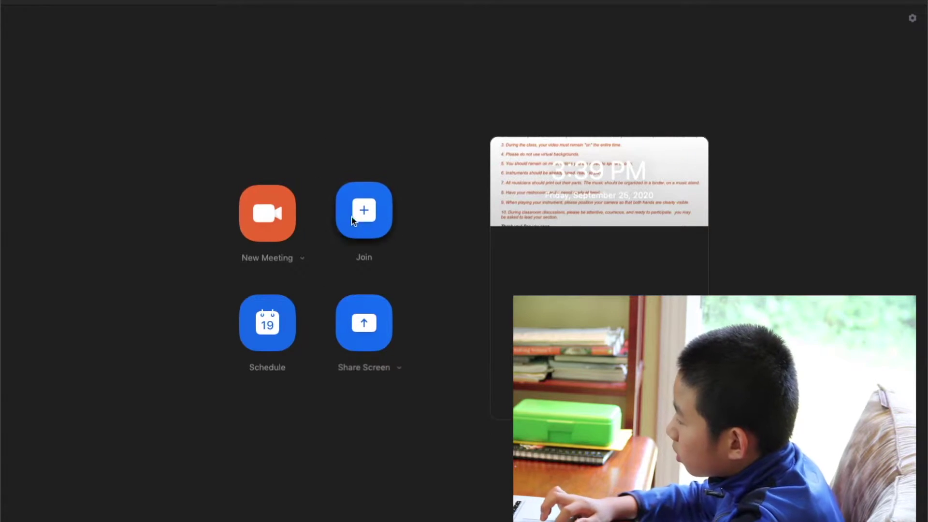
click(438, 1)
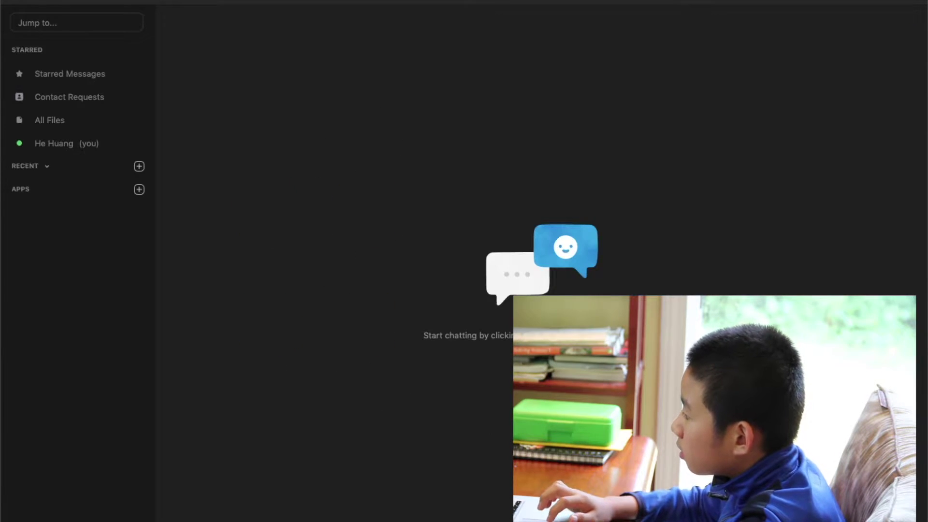
click(488, 1)
click(539, 1)
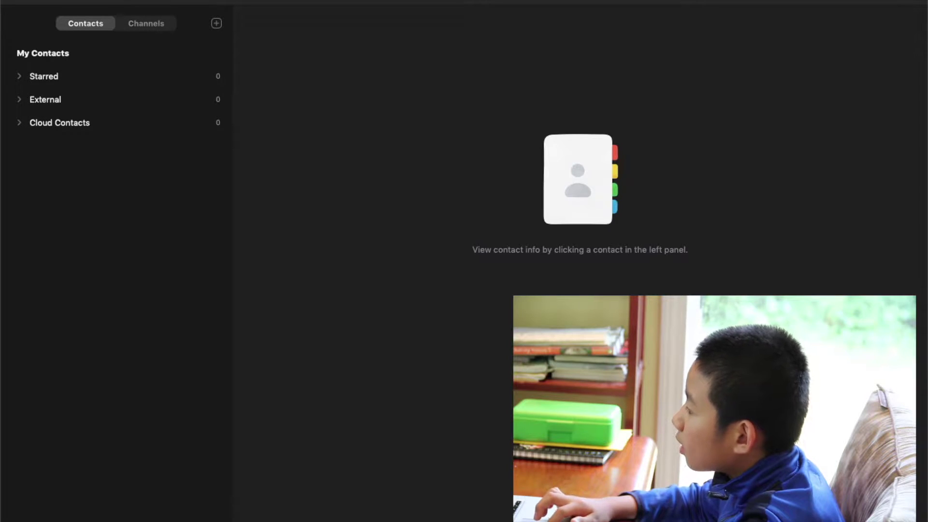
click(388, 1)
click(908, 1)
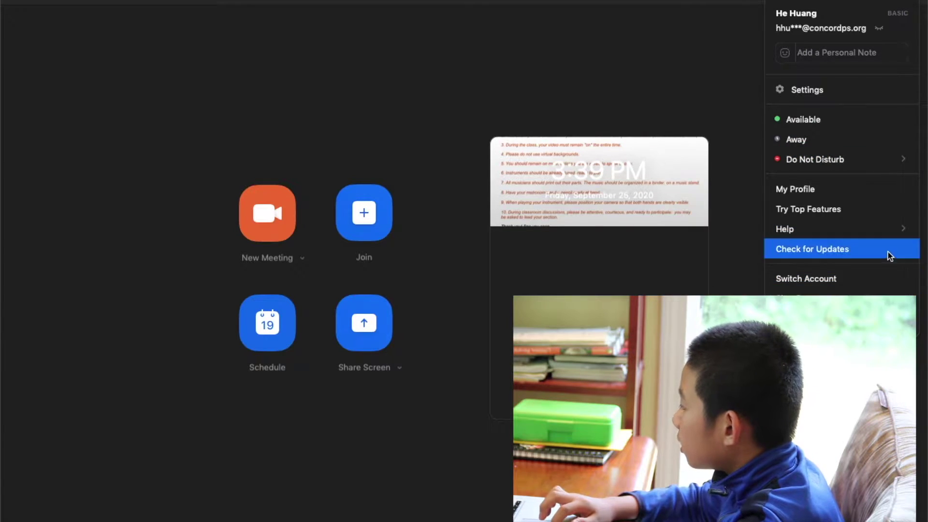
click(909, 1)
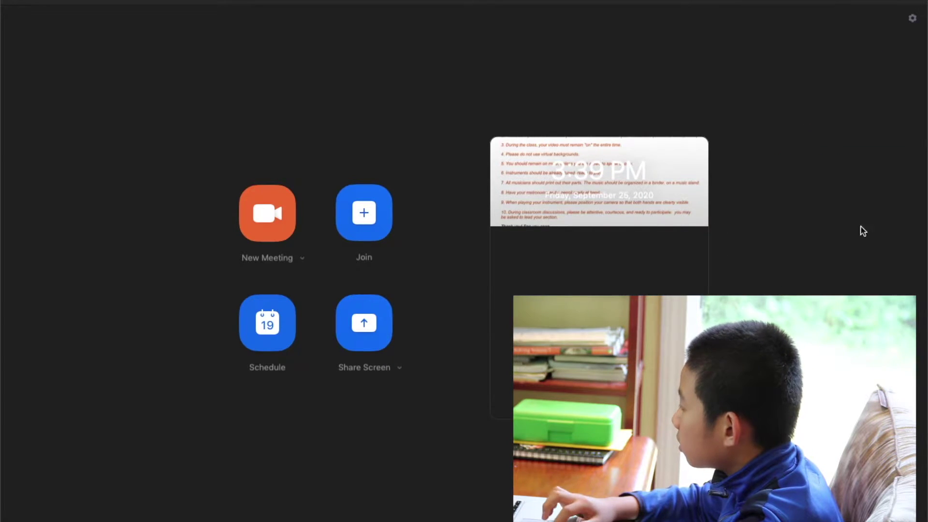
Open the settings and review the Video, Audio, Share Screen and Chat pages
click(913, 20)
click(289, 88)
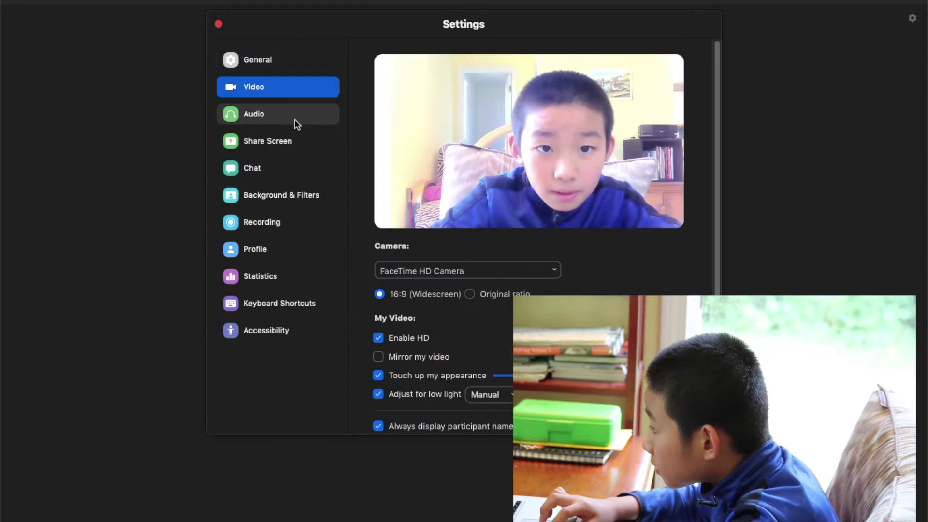
click(291, 109)
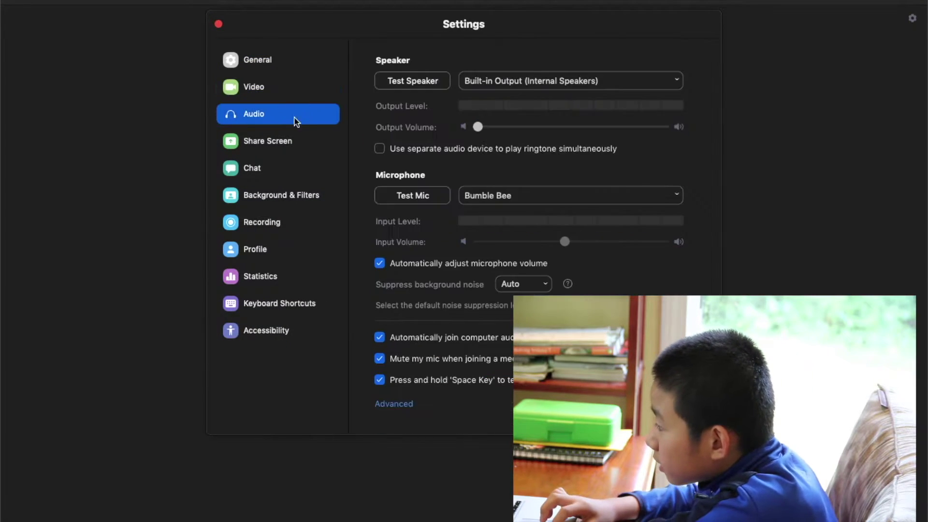
click(289, 148)
click(291, 166)
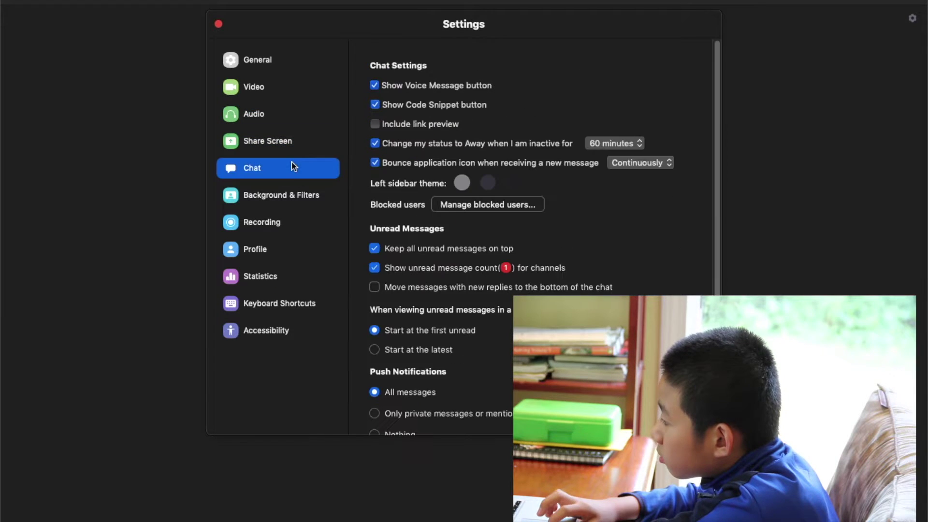
Try manually picking the background colour for the bridge virtual background, and set the virtual background to None
click(289, 208)
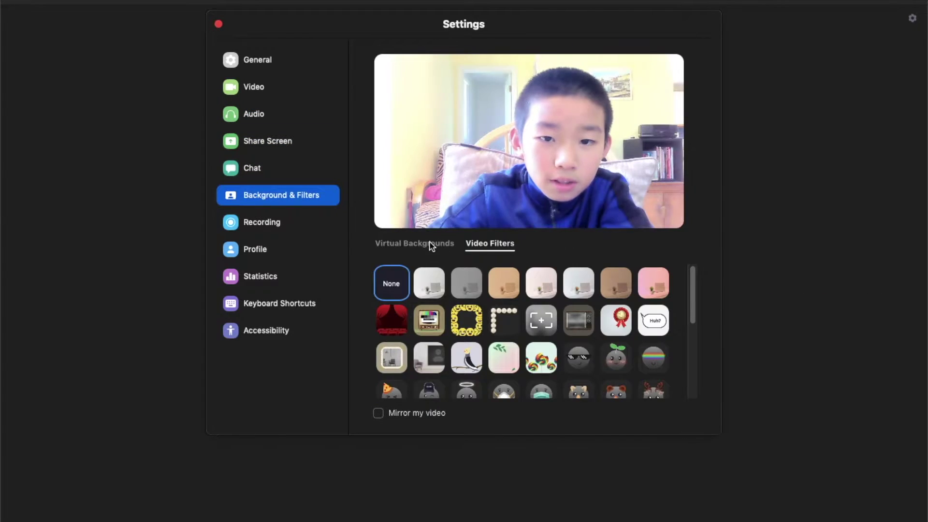
click(429, 244)
click(669, 212)
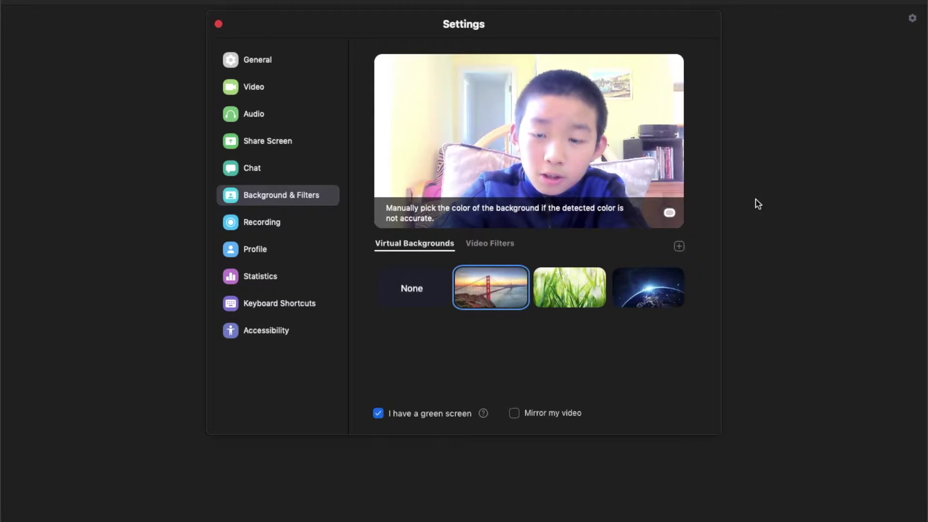
click(543, 137)
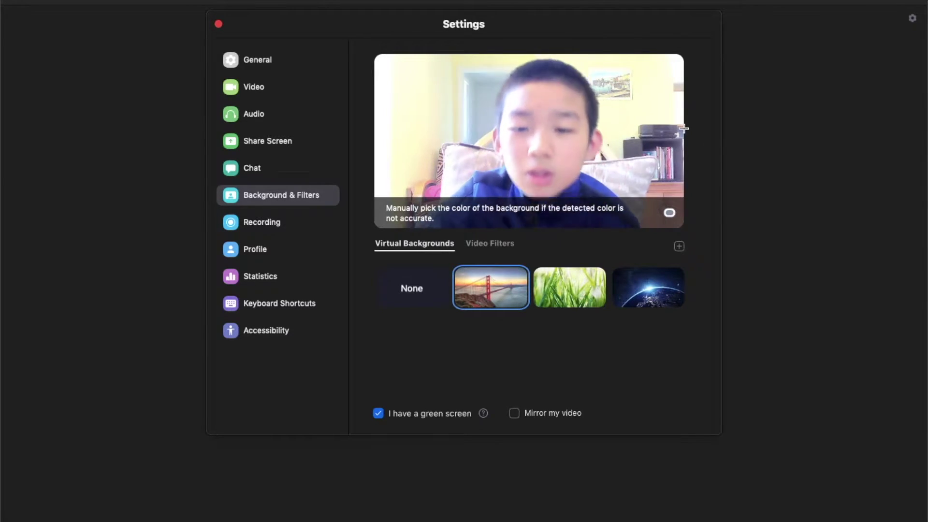
click(425, 296)
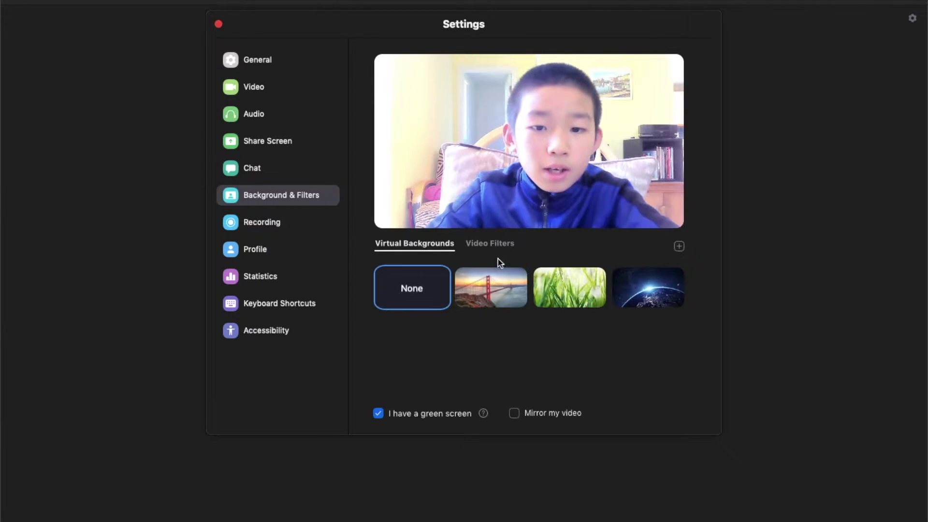
Preview the video filters one after another, from the colour tints through the frames to the face accessories
click(505, 247)
scroll(513, 278, down, 3)
scroll(483, 279, up, 3)
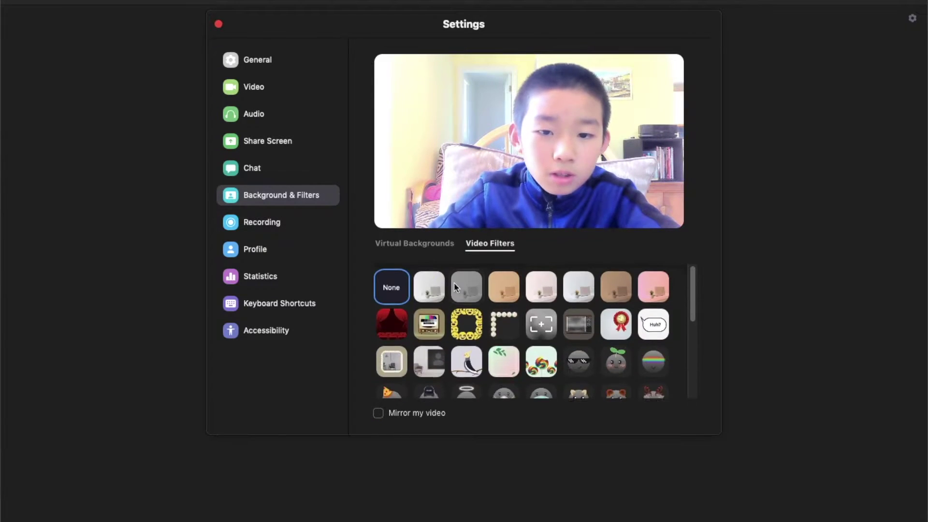
key(Right)
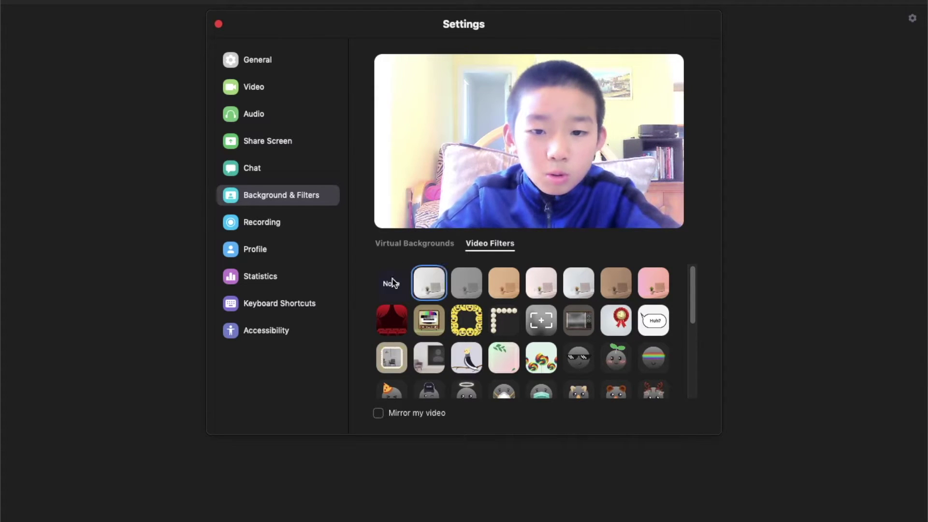
key(Right)
key(Right)
key(Right)
key(Right)
key(Right)
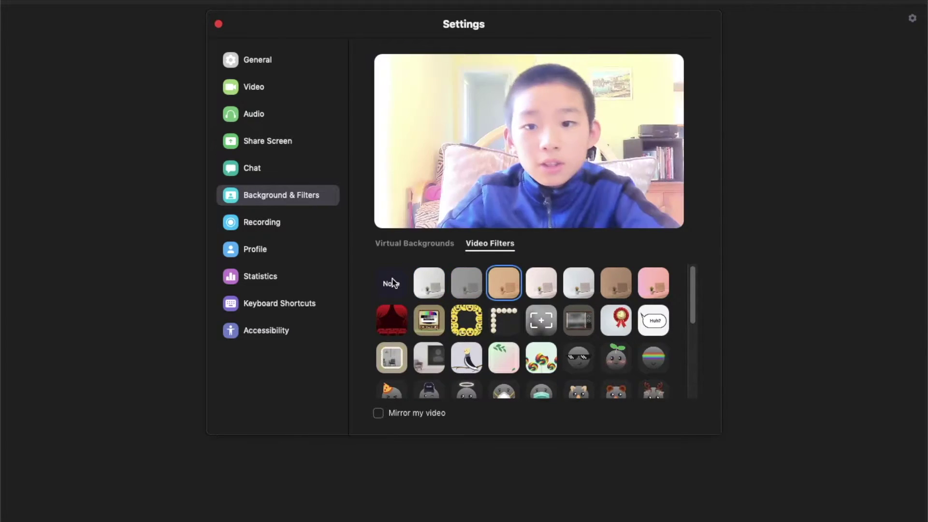
key(Right)
key(Right)
key(Right)
key(Right)
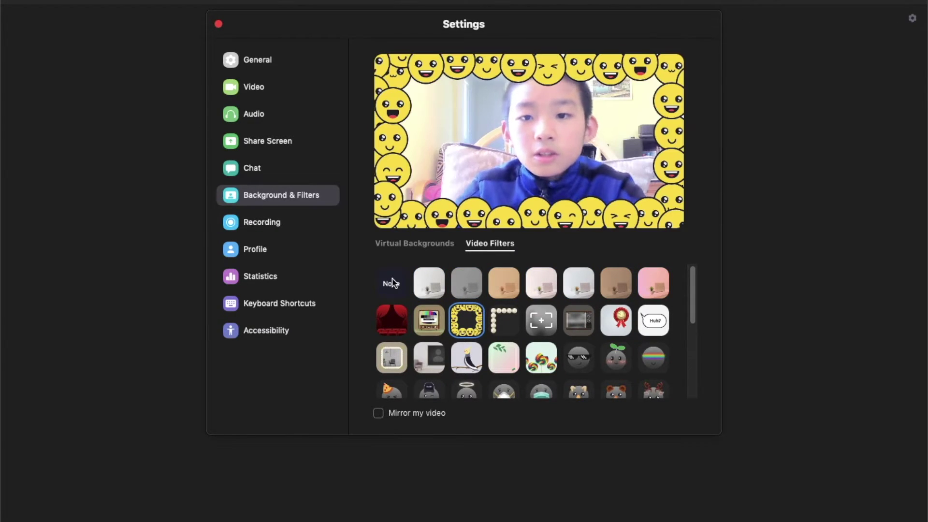
key(Right)
key(Right)
key(Right)
key(Right)
key(Right)
key(Right)
key(Right)
key(Right)
key(Right)
key(Right)
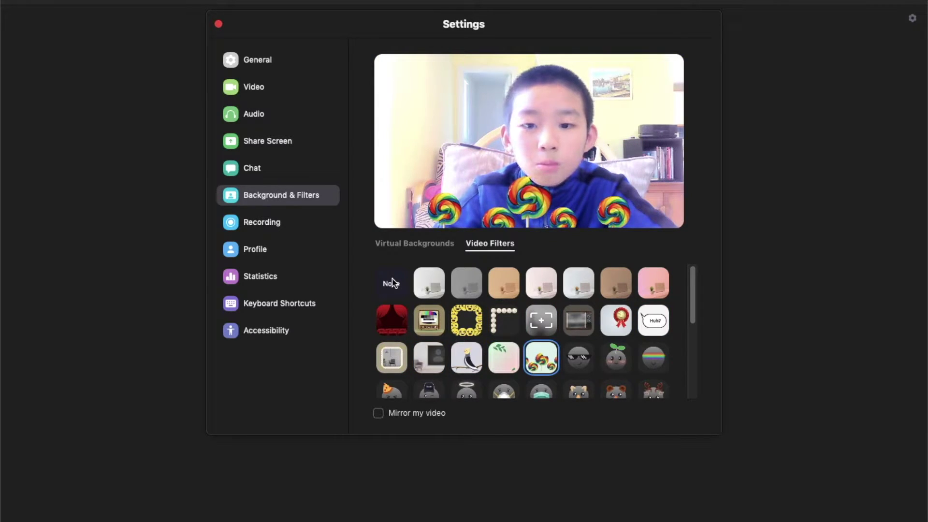
key(Right)
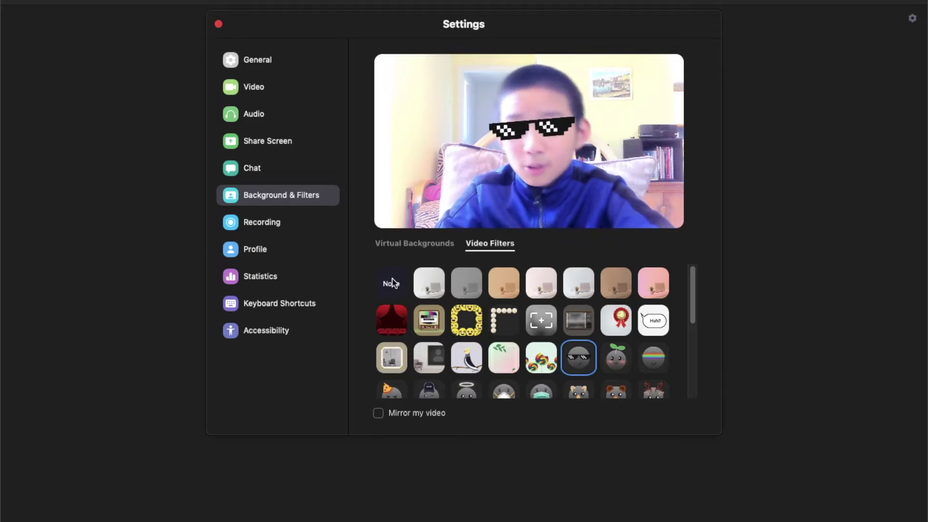
key(Right)
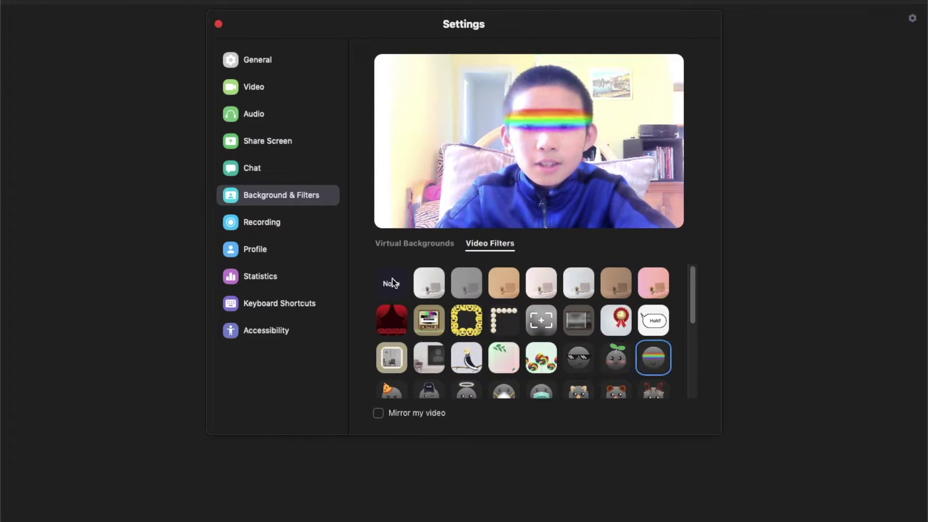
key(Right)
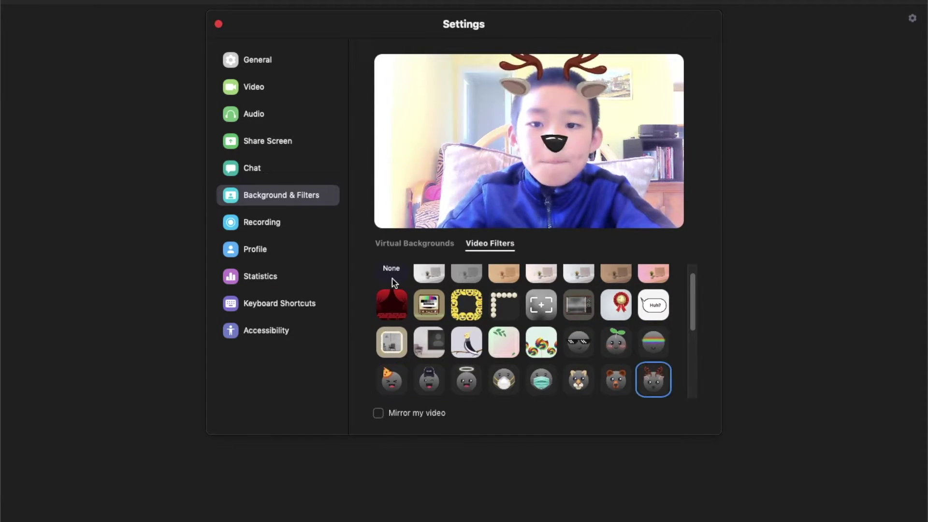
key(Right)
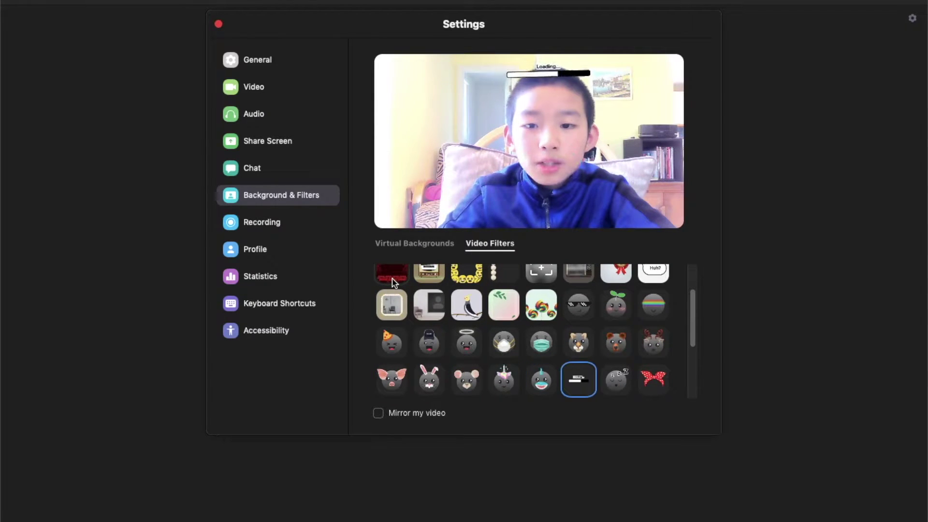
key(Right)
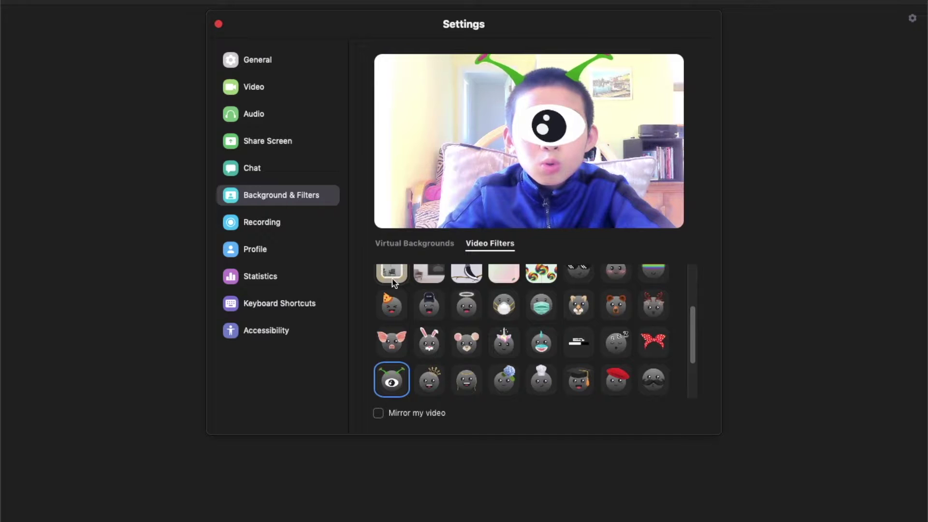
key(Right)
key(Right)
key(Right)
key(Right)
key(Right)
key(Right)
key(Right)
key(Right)
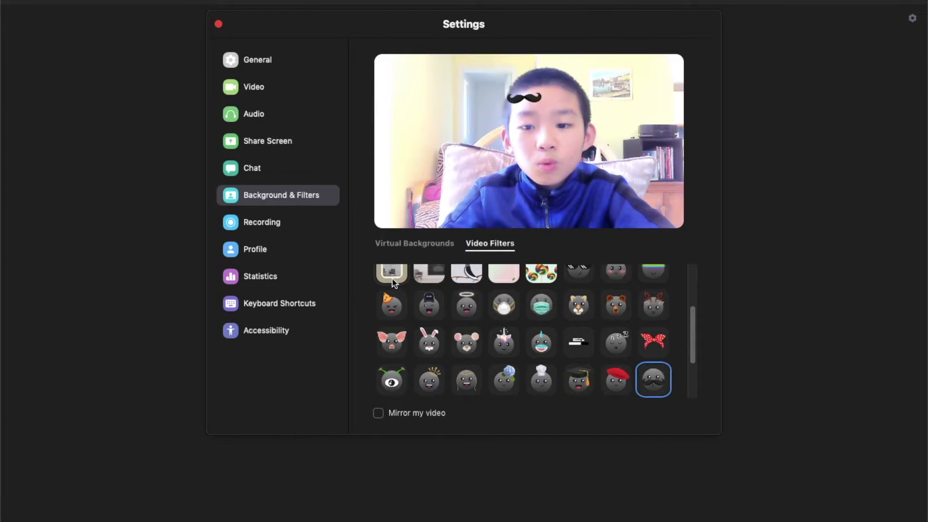
key(Right)
key(Right)
key(Right)
key(Right)
key(Right)
key(Right)
key(Right)
key(Right)
key(Right)
key(Right)
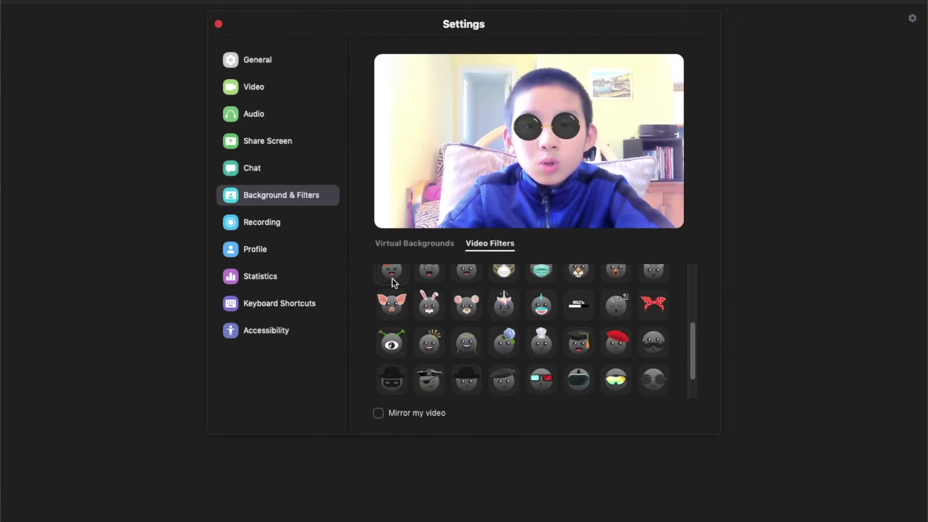
Step back through the video filters and reset the filter to None
key(Left)
key(Left)
key(Left)
key(Left)
key(Left)
key(Left)
key(Left)
key(Left)
key(Left)
key(Left)
key(Left)
key(Left)
key(Left)
key(Left)
key(Left)
key(Left)
key(Left)
key(Left)
key(Left)
key(Left)
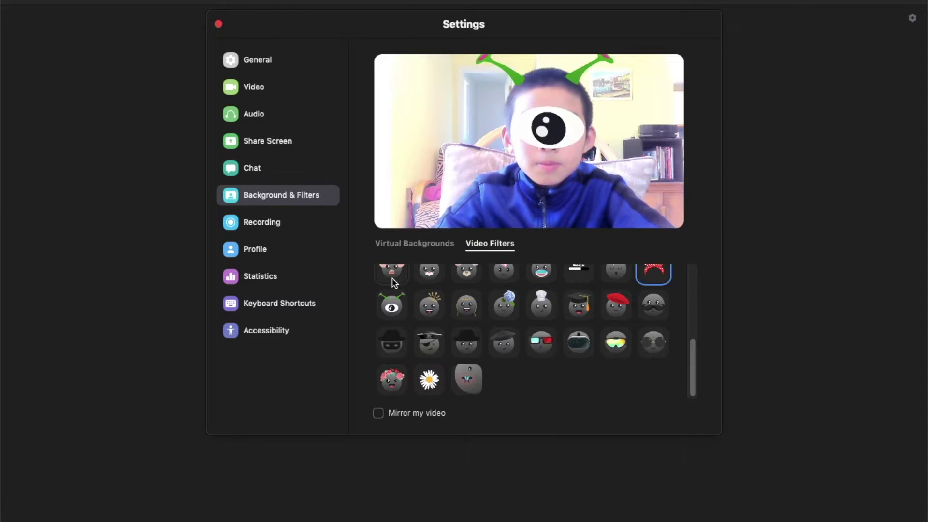
key(Left)
key(Left)
key(Left)
key(Left)
key(Left)
key(Left)
key(Left)
key(Left)
key(Left)
key(Left)
key(Left)
key(Left)
key(Left)
key(Left)
key(Left)
key(Left)
key(Left)
key(Left)
key(Left)
key(Left)
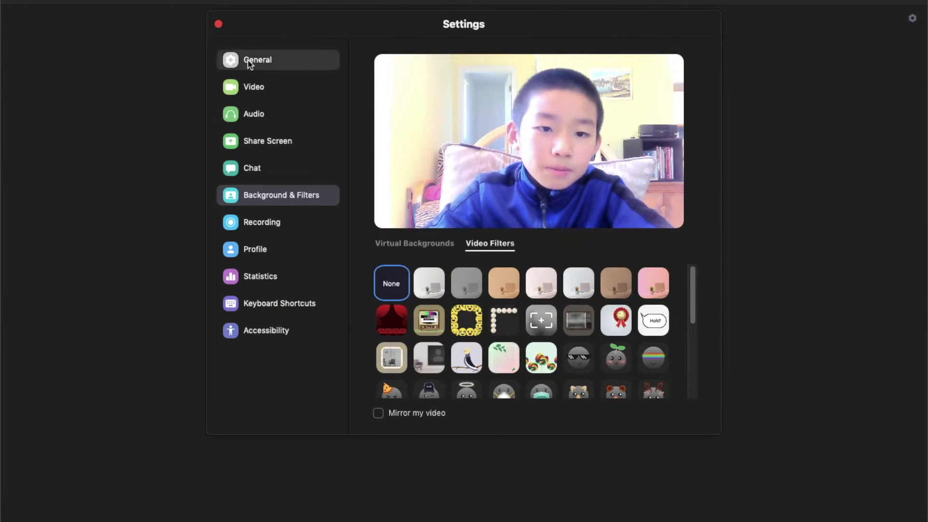
Review the Recording and Profile settings, and open the profile picture for editing without saving a change
click(254, 221)
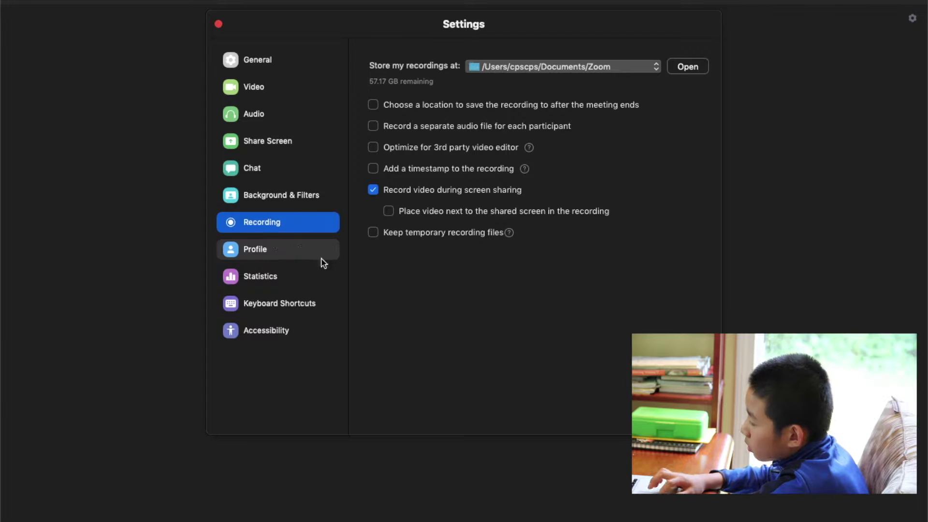
click(285, 258)
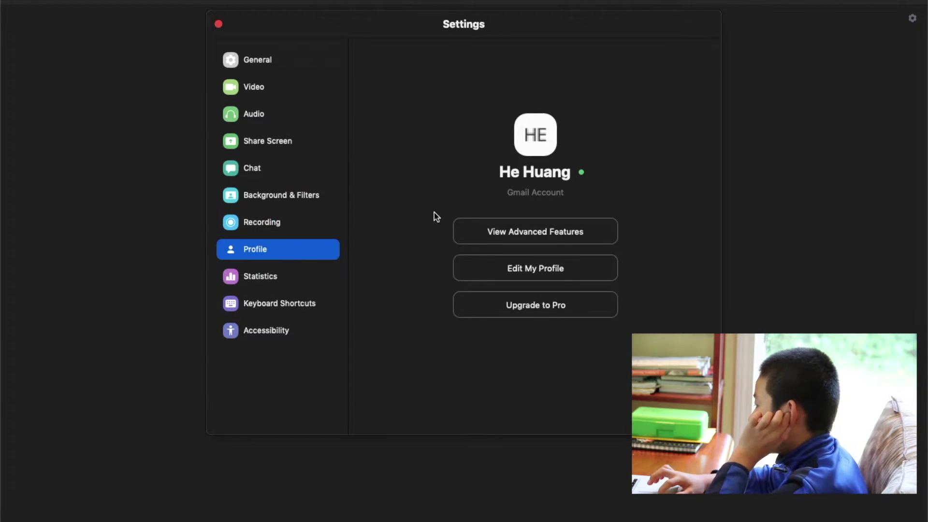
mouse_move(546, 134)
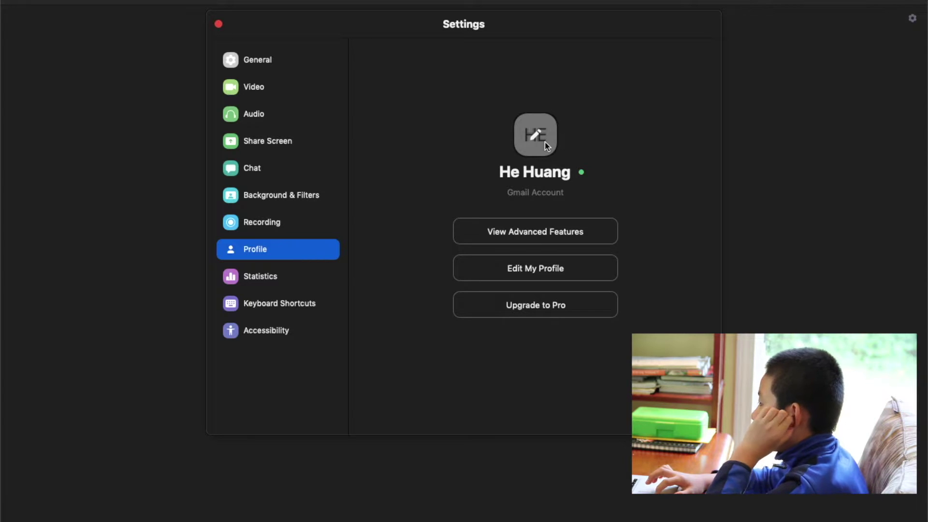
click(542, 138)
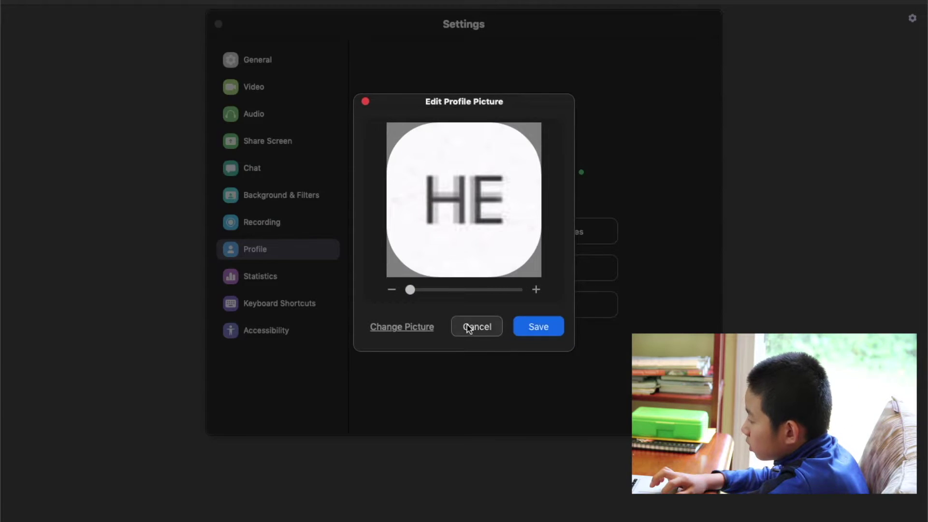
click(420, 333)
Review the Statistics, Keyboard Shortcuts and Accessibility settings, and close the settings window
click(300, 279)
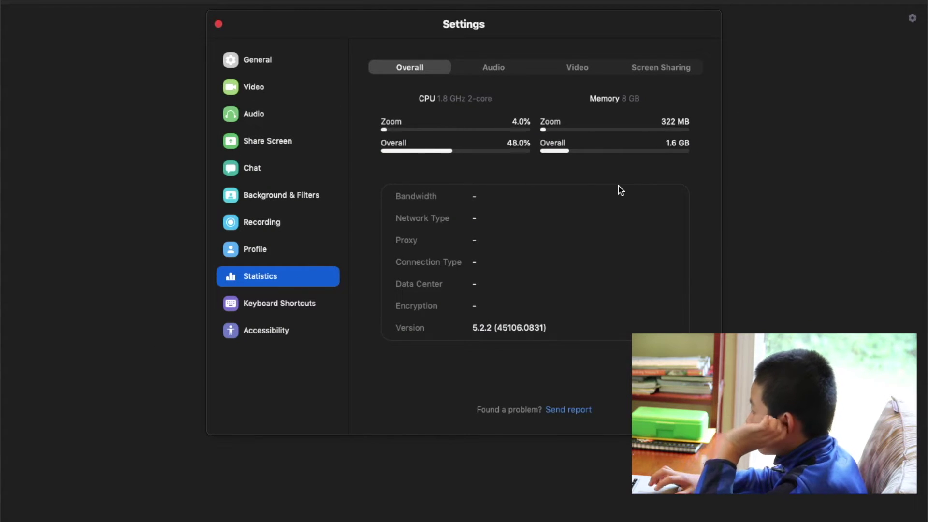
click(300, 299)
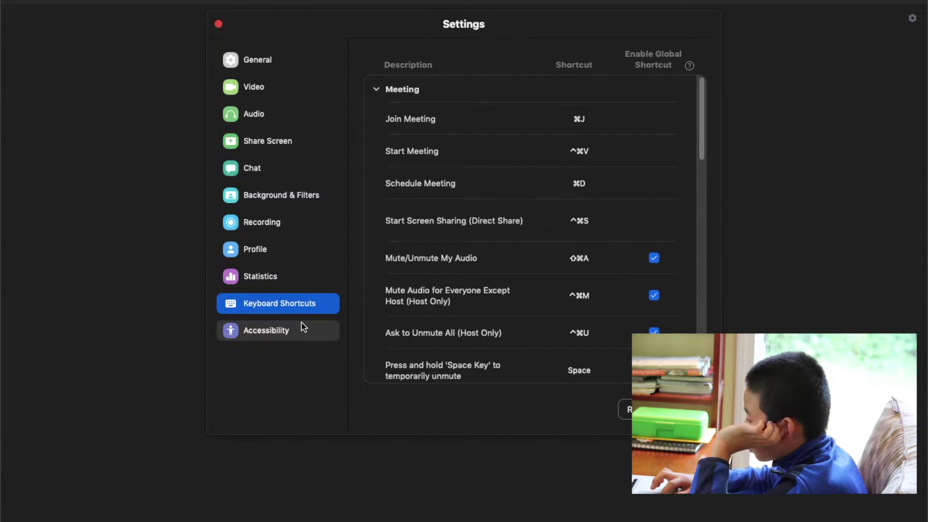
click(303, 328)
scroll(358, 275, down, 3)
scroll(360, 277, up, 3)
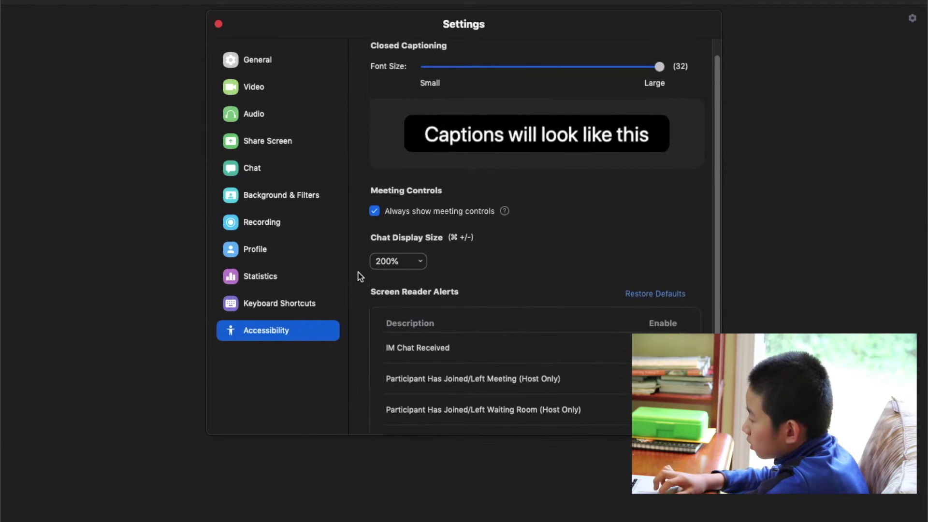
scroll(598, 404, down, 3)
scroll(573, 390, up, 5)
click(219, 24)
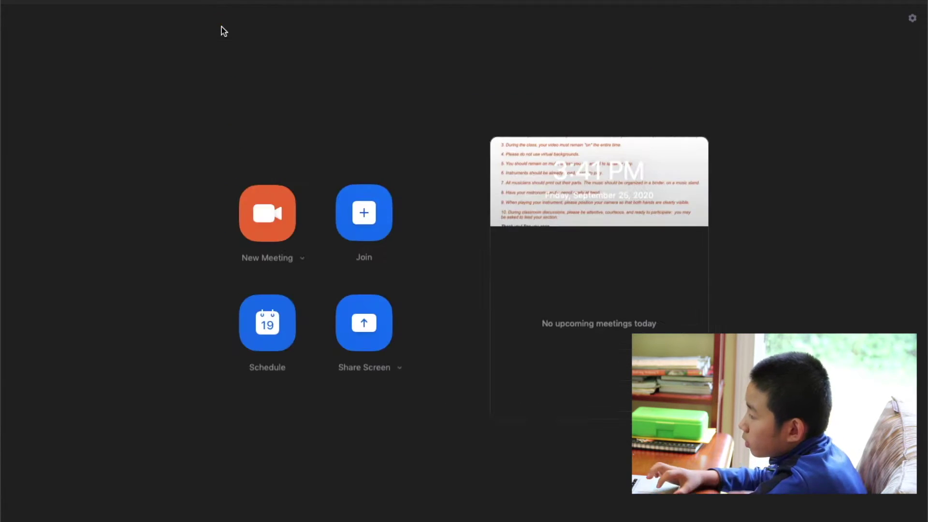
Start a new meeting from the home screen
click(282, 234)
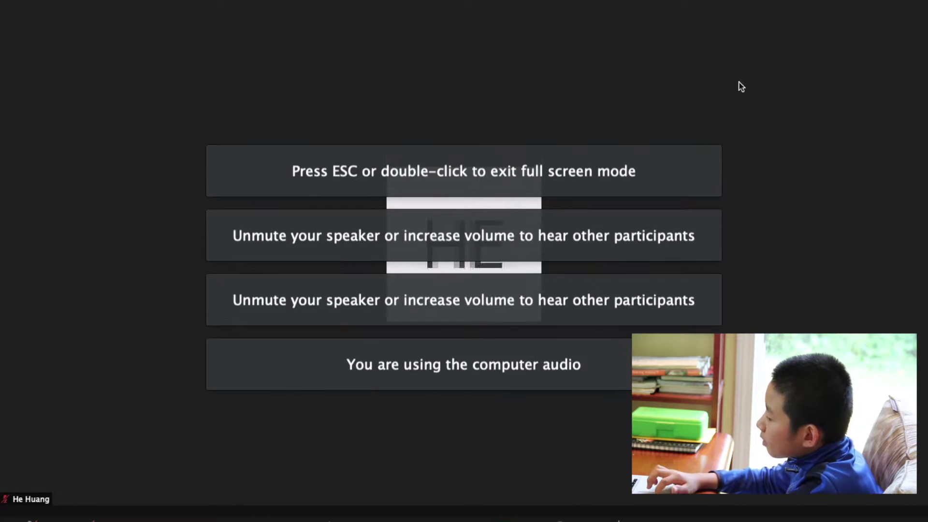
Open the participants list and rename the meeting host's display name as "host"
key(super+u)
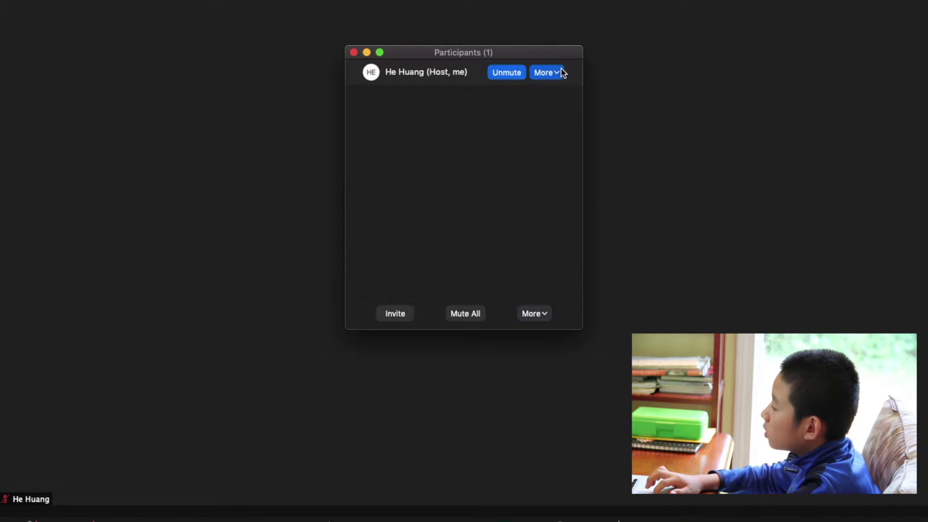
click(560, 73)
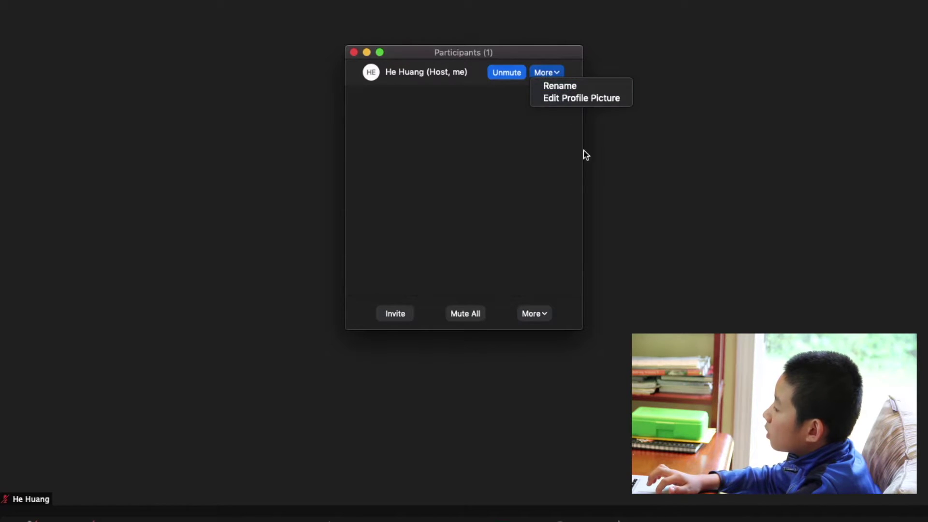
click(595, 85)
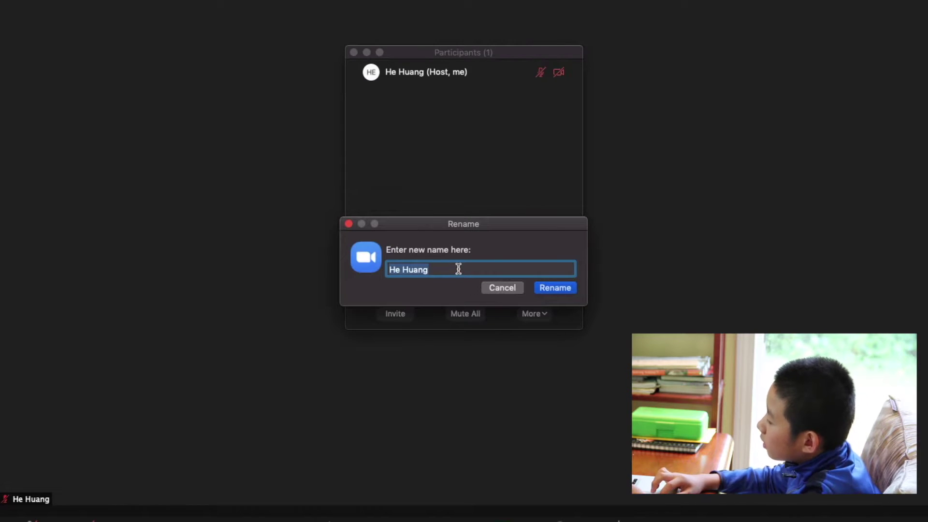
text(ho)
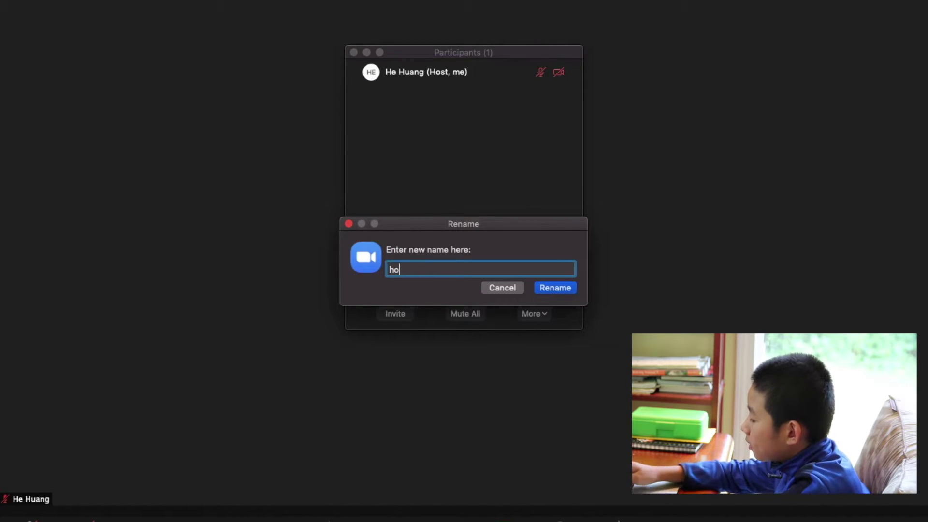
text(st)
key(Return)
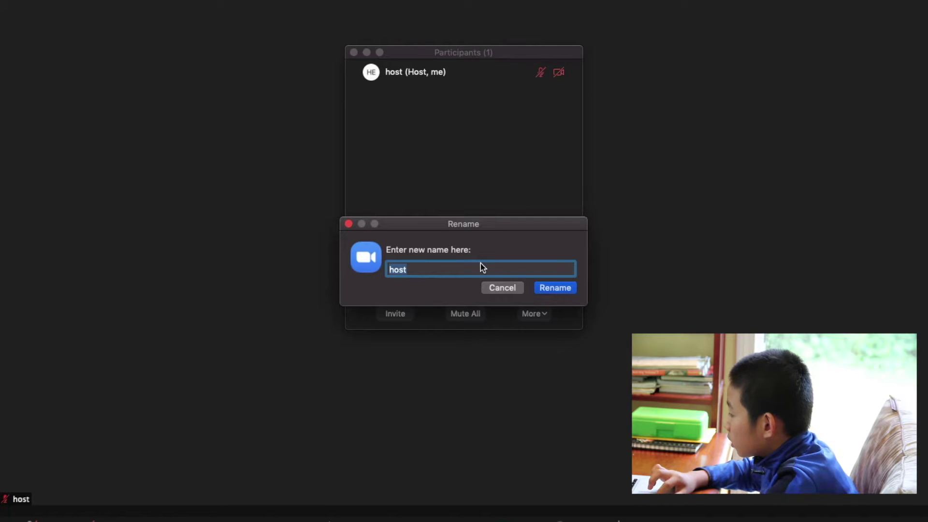
click(552, 289)
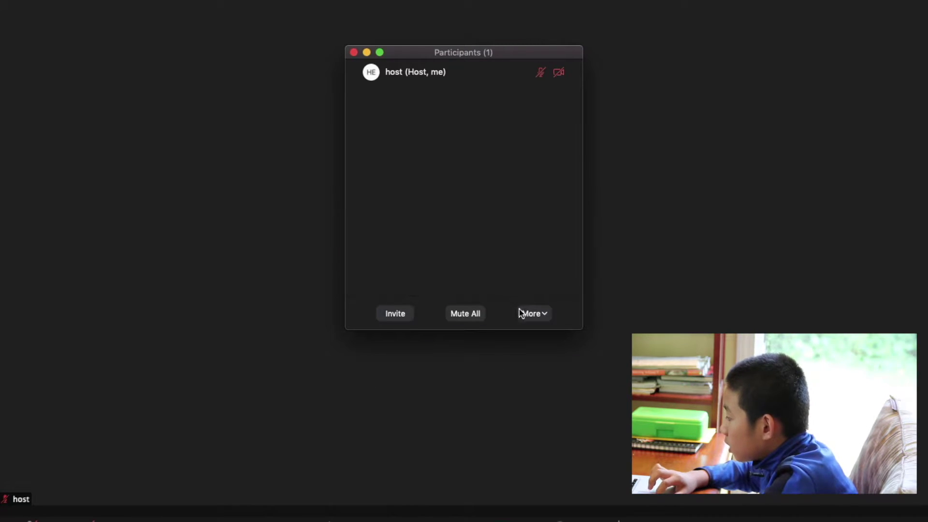
Mute all current and new participants, and turn on the sound played when someone joins or leaves
click(468, 314)
click(560, 292)
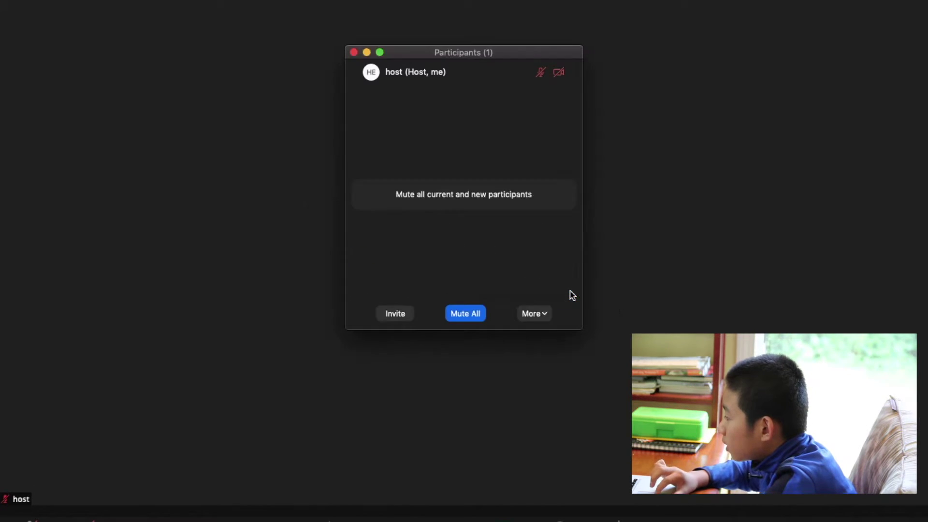
click(544, 316)
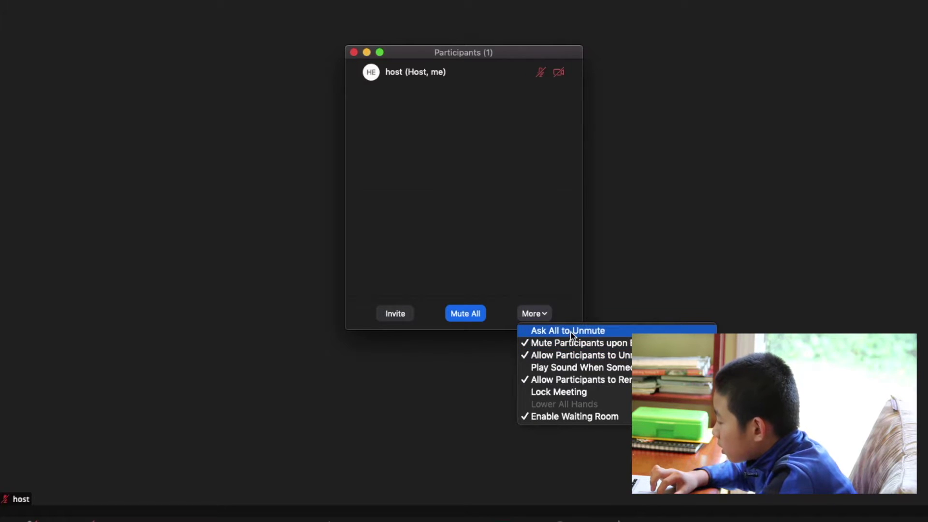
click(600, 367)
Review the participant management and meeting security options, including Lock Meeting and Enable Waiting Room
click(545, 312)
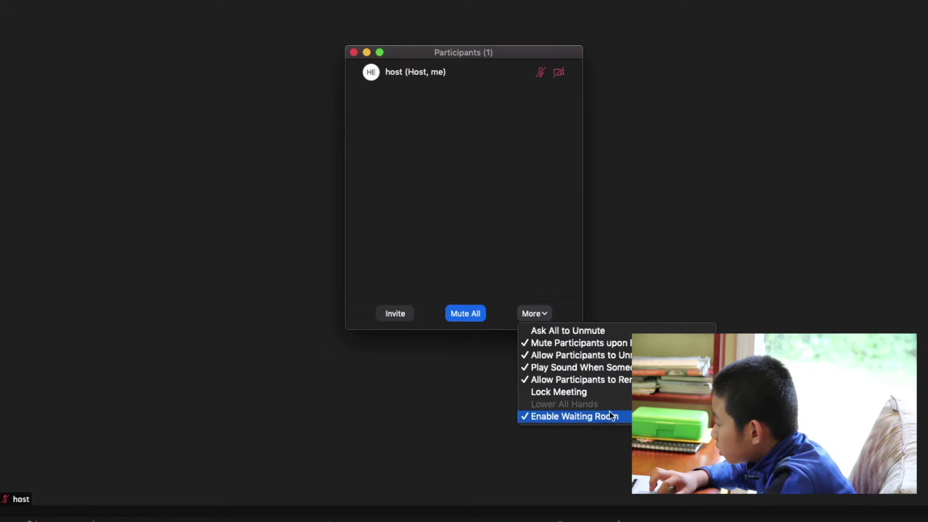
click(624, 393)
click(537, 314)
click(558, 424)
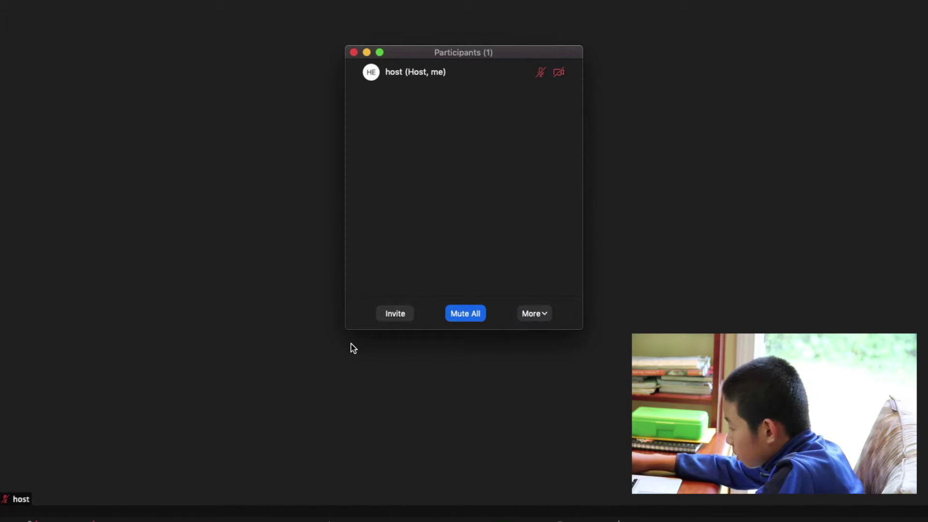
click(330, 519)
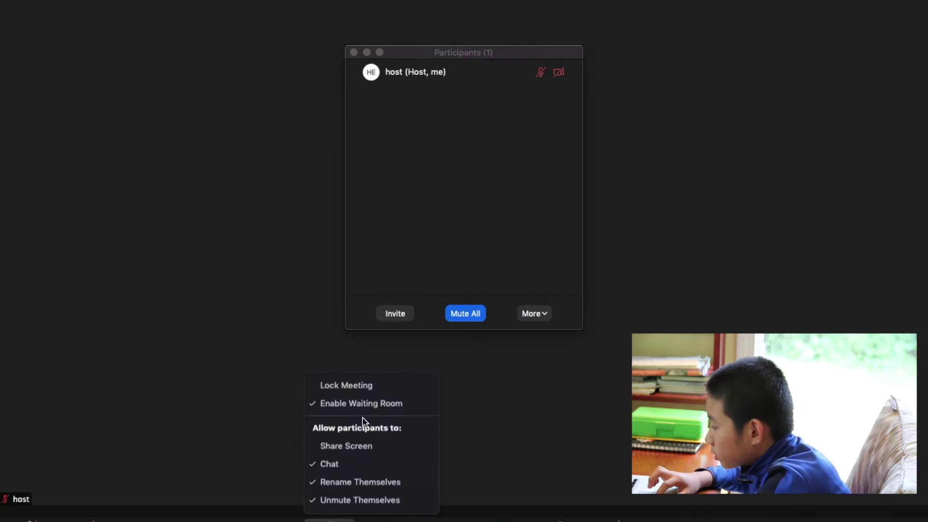
click(247, 383)
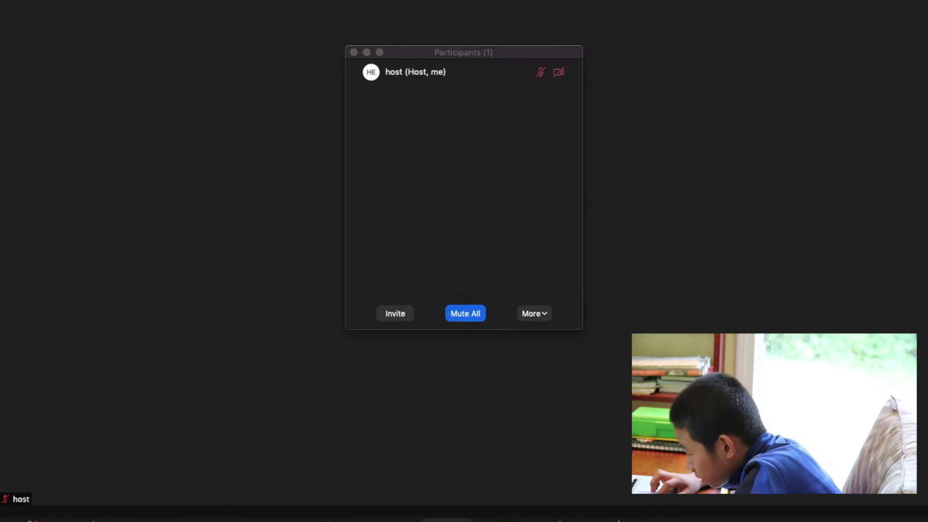
Open the meeting chat and send the message "hi" to everyone
key(super+shift+h)
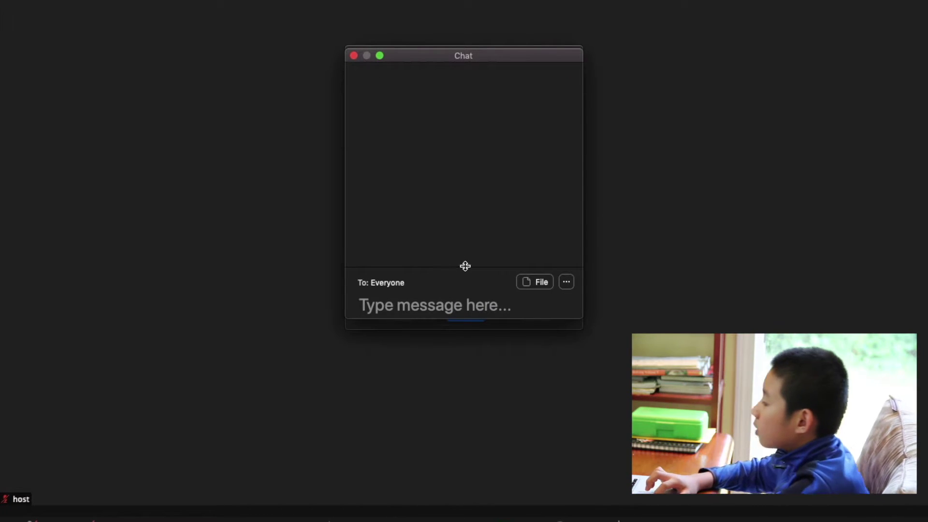
text(hi)
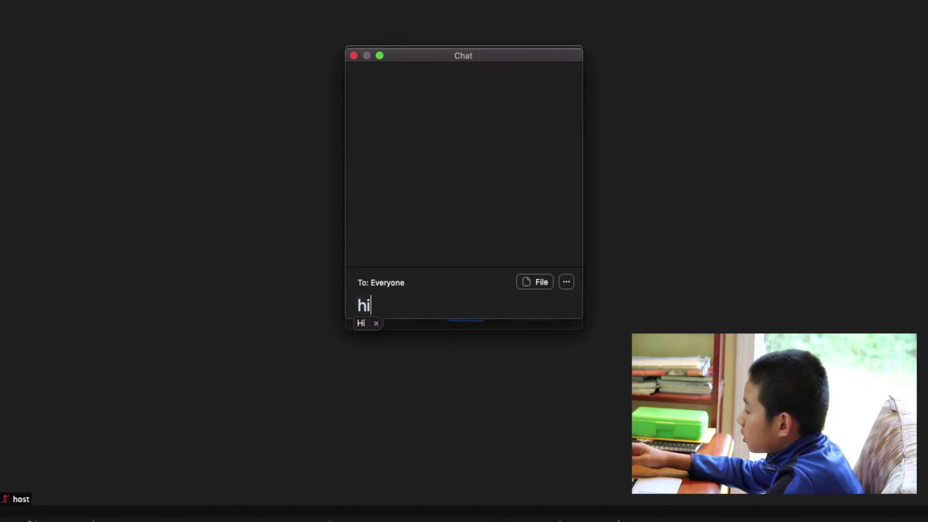
key(Return)
Set the participants' chat permission to No one and check the chat options again
click(566, 282)
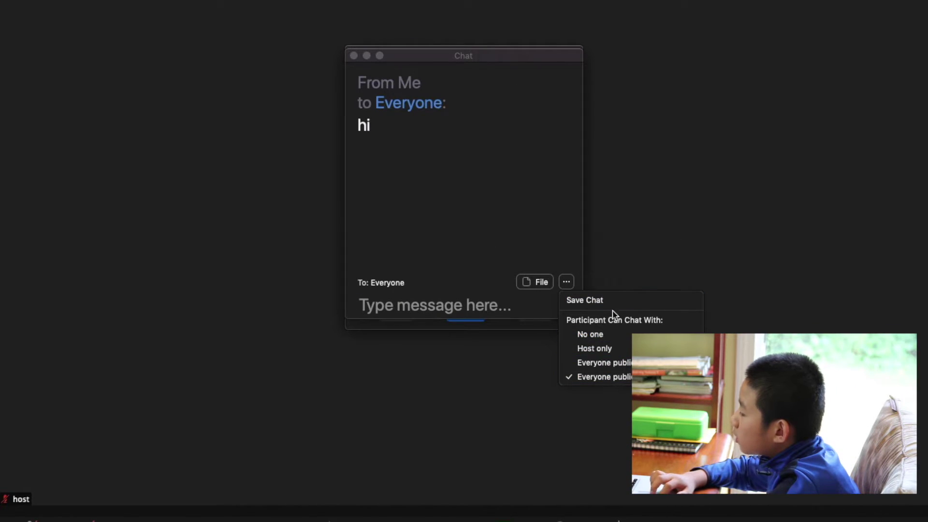
click(607, 338)
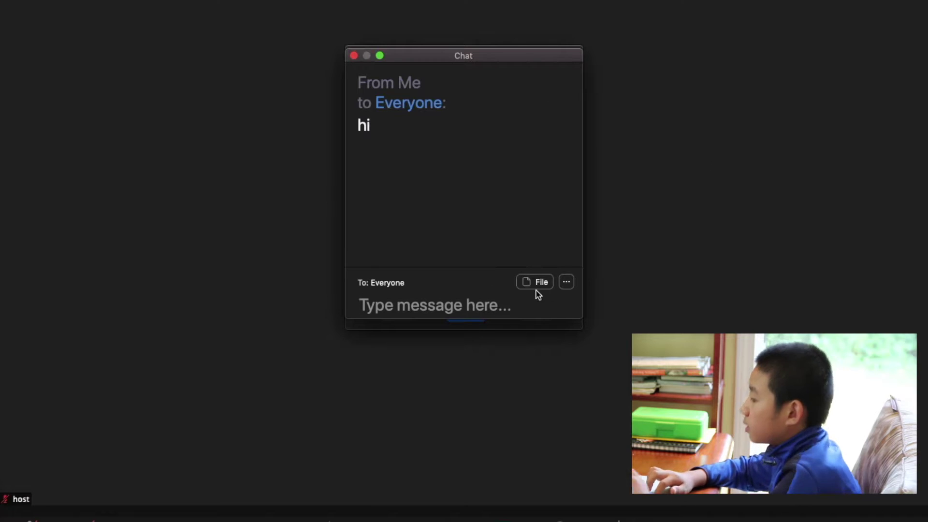
click(564, 283)
click(585, 439)
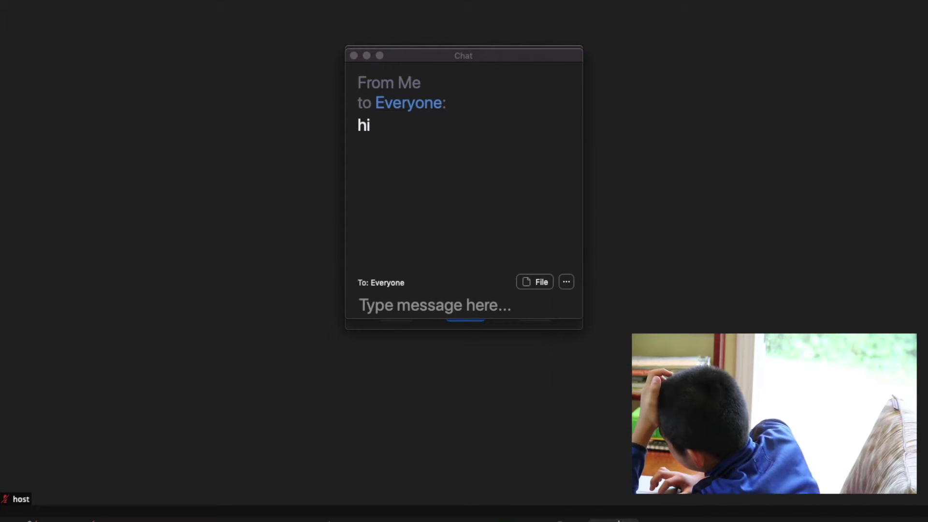
Send a tears-of-joy reaction and a thumbs-up reaction in the meeting
click(616, 519)
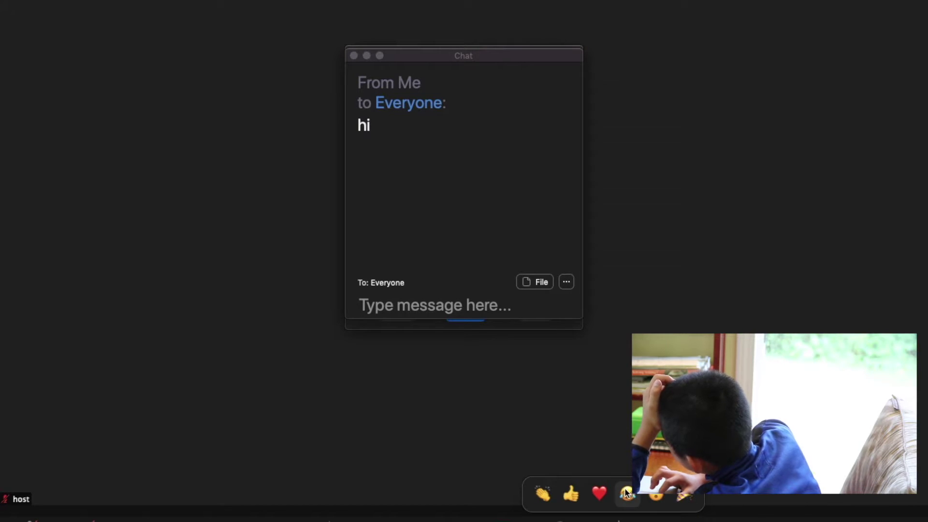
click(626, 492)
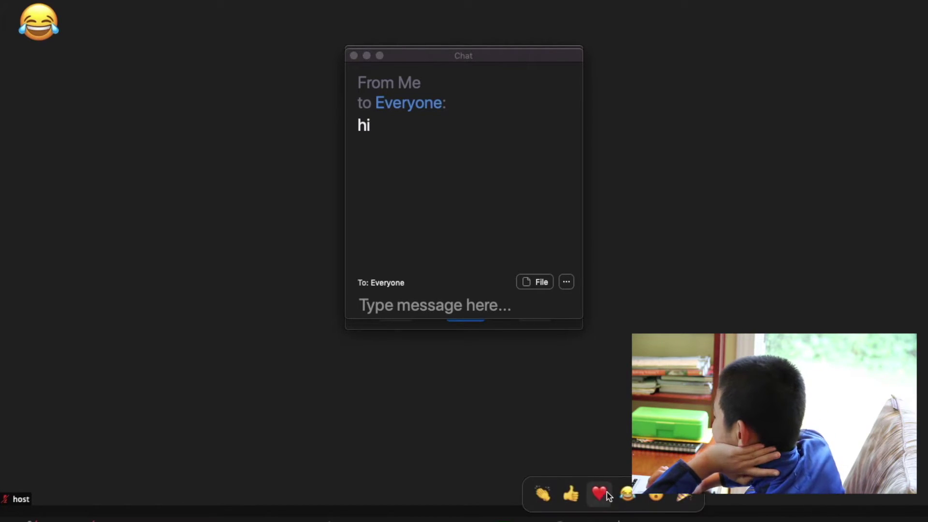
click(572, 494)
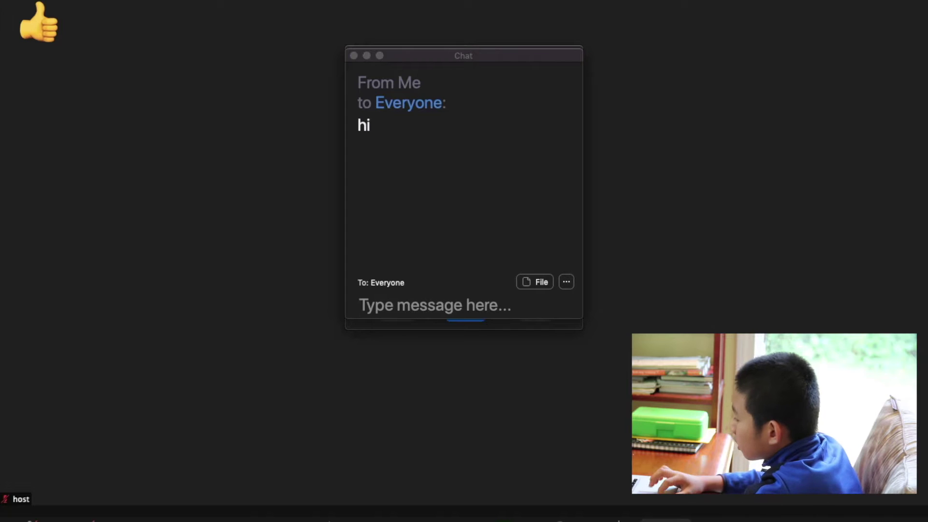
Start recording the meeting without audio
click(563, 290)
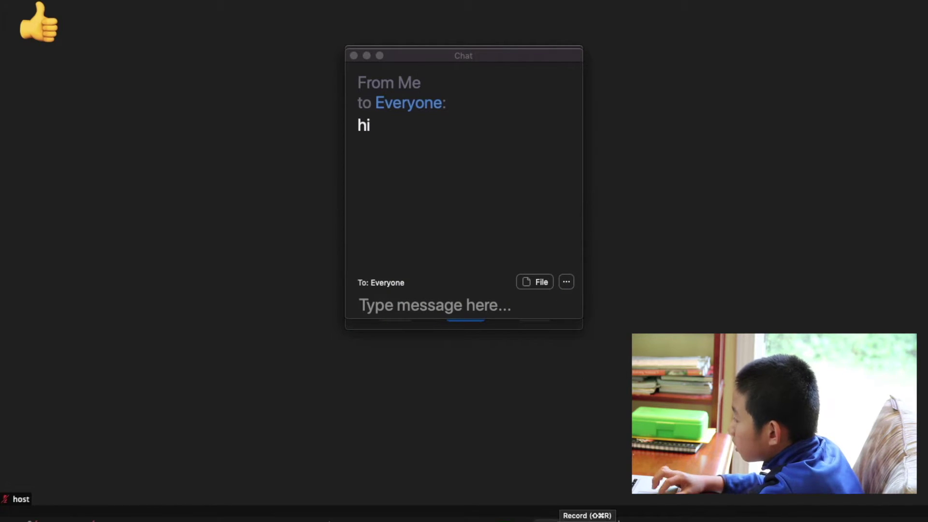
click(586, 521)
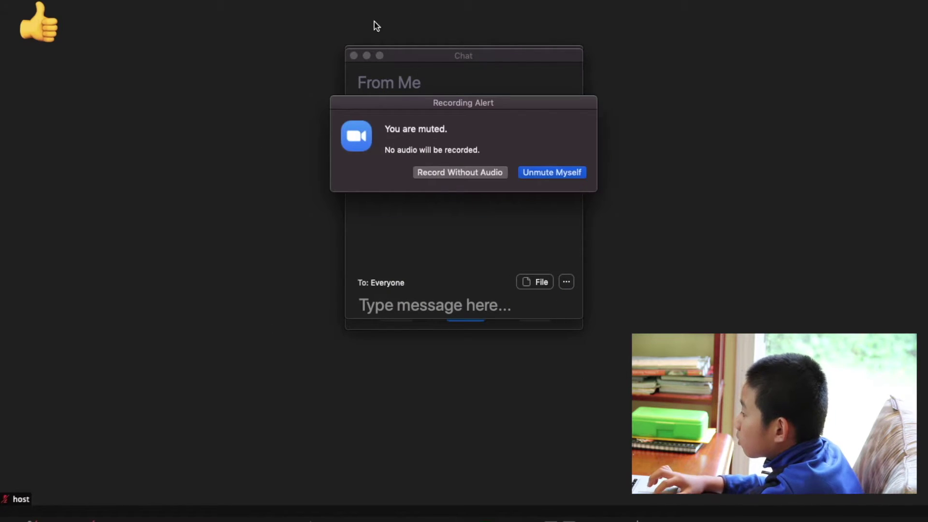
click(471, 173)
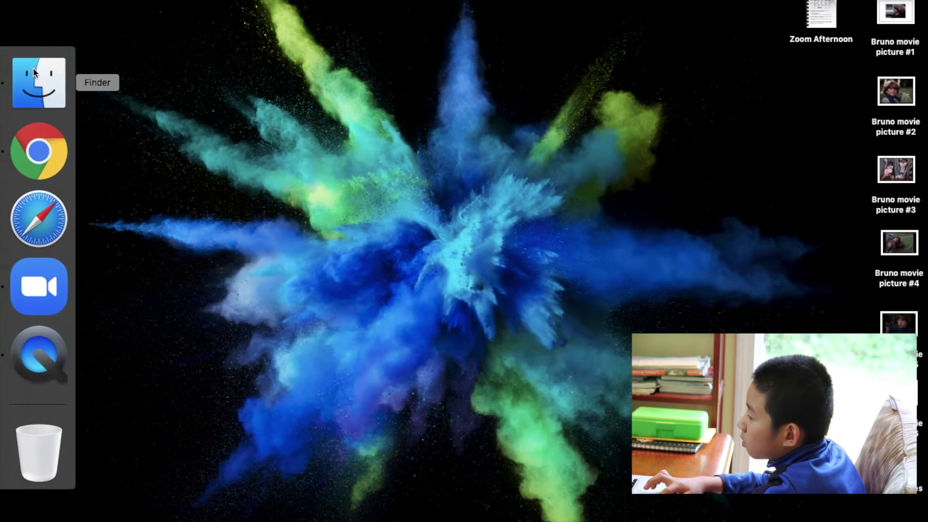
Switch to Finder and open the 2020-09-25 15.42.58 recording folder inside the Zoom folder in Documents
click(35, 73)
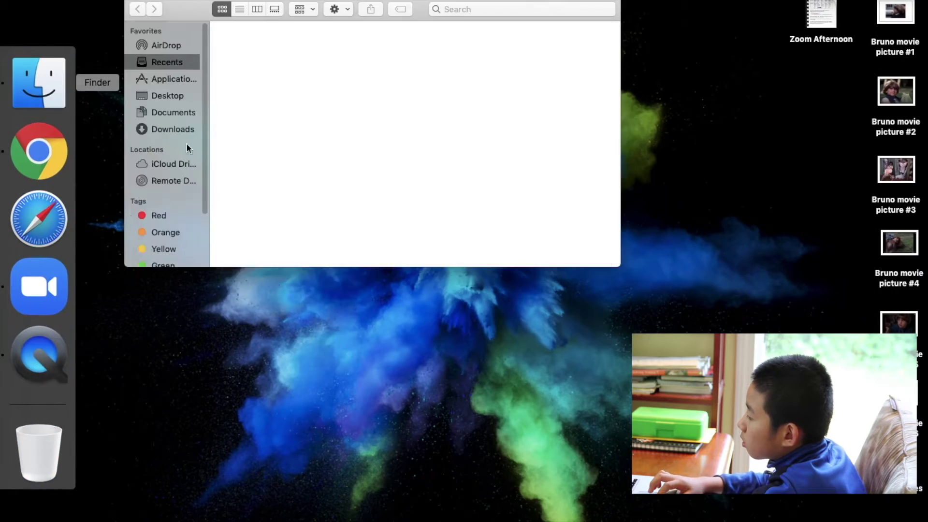
scroll(373, 181, down, 5)
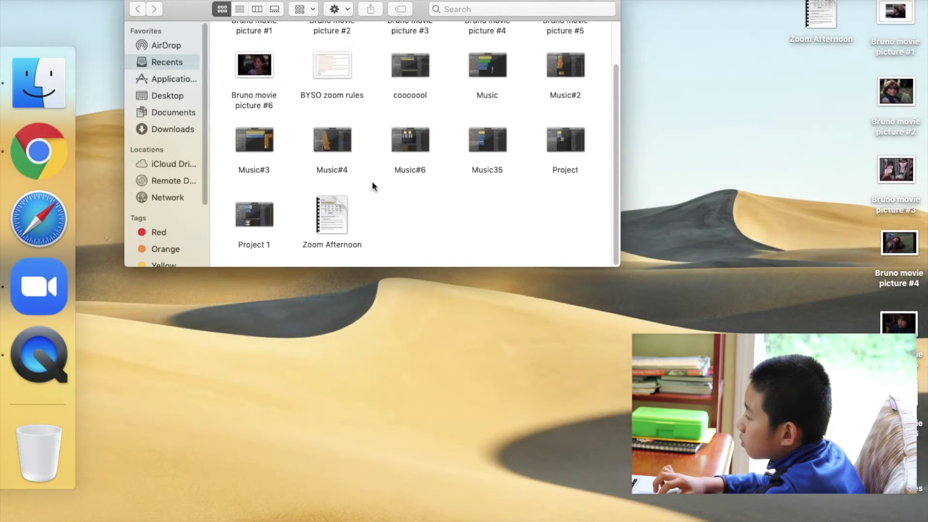
click(157, 79)
click(173, 112)
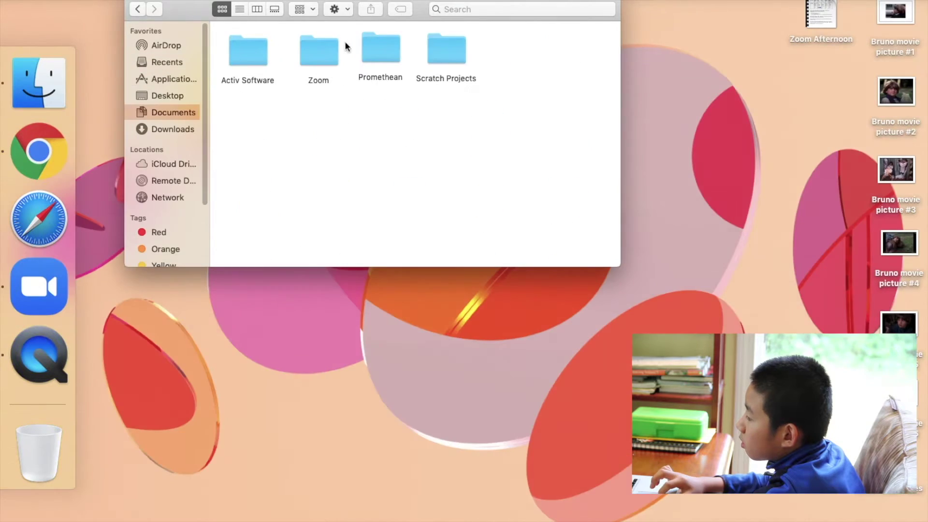
click(319, 48)
right_click(323, 48)
click(323, 51)
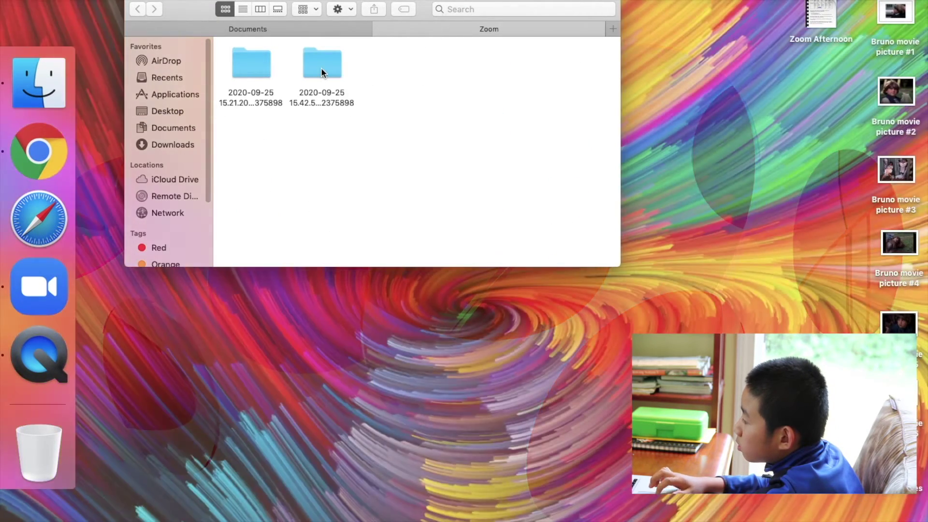
click(321, 68)
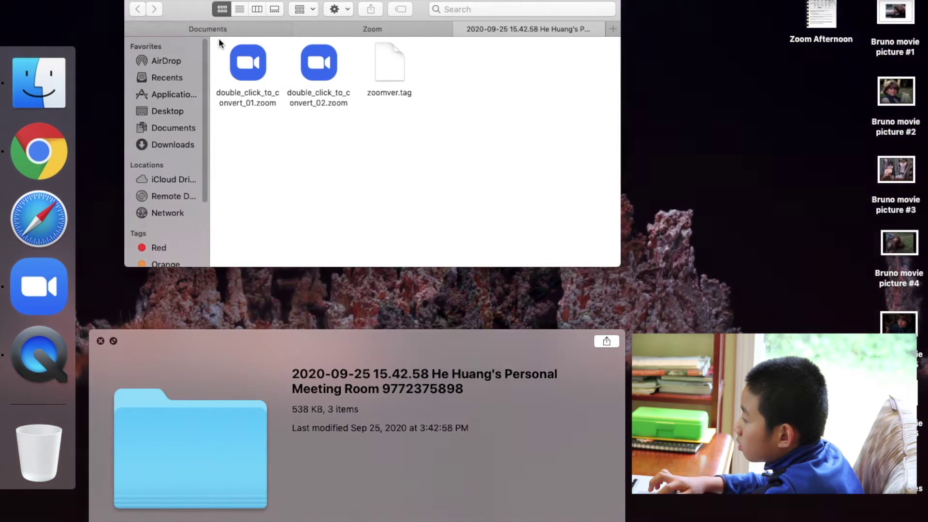
Move the recording folder's three files and both recording folders in the Zoom folder to the Trash
drag(219, 41, 499, 97)
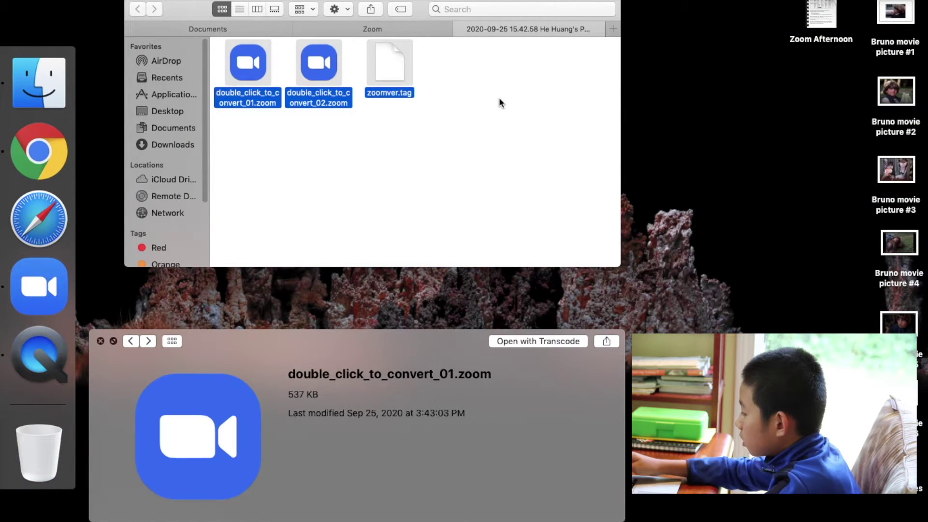
key(super+BackSpace)
click(324, 27)
drag(221, 54, 355, 104)
key(super+BackSpace)
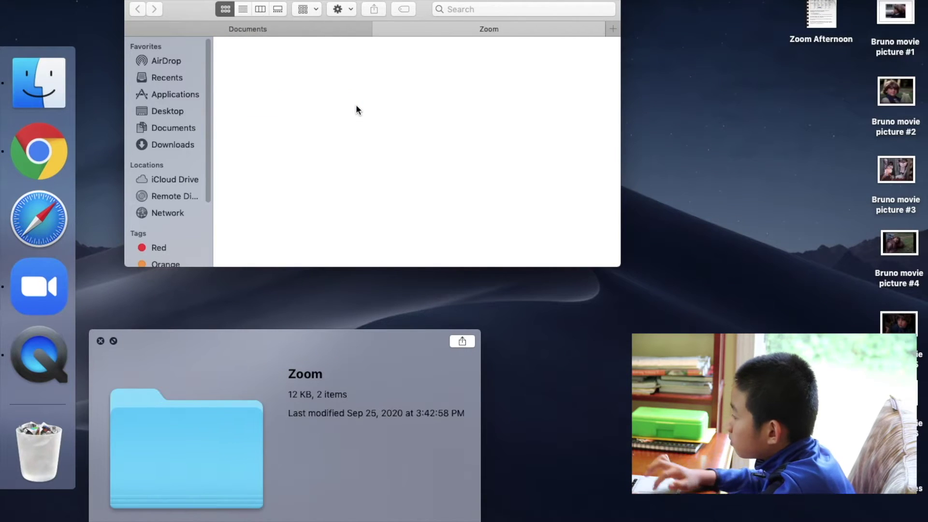
Return to the Zoom meeting and request emptying the Trash
click(379, 29)
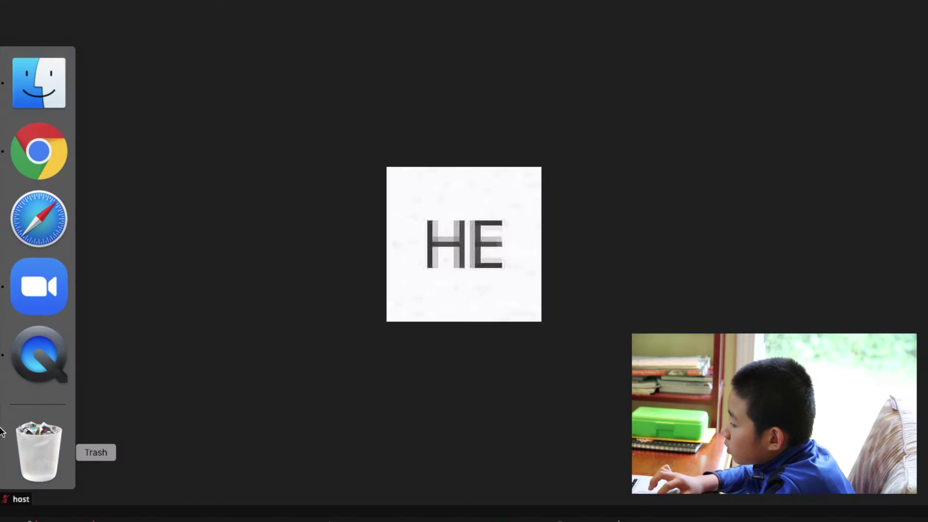
right_click(17, 440)
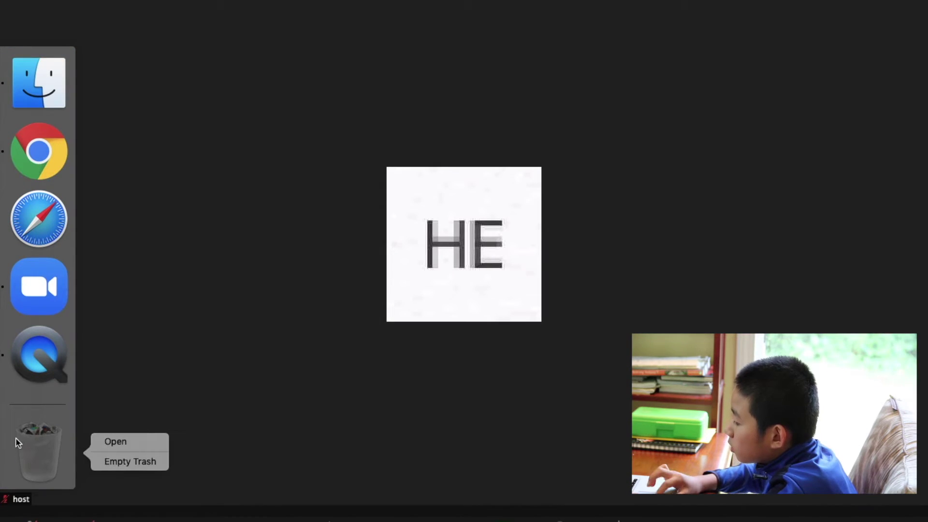
click(126, 462)
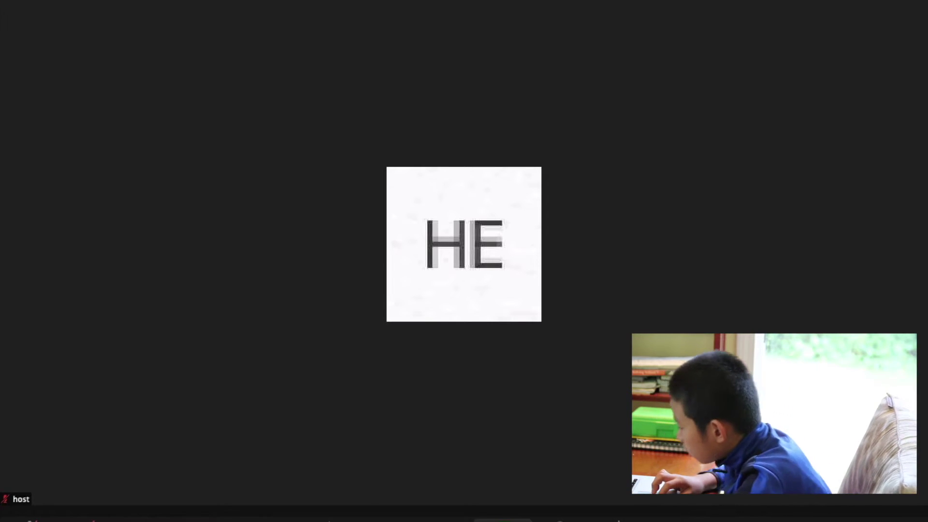
Skip the alert about the busy Trash and share a whiteboard in the meeting
click(529, 521)
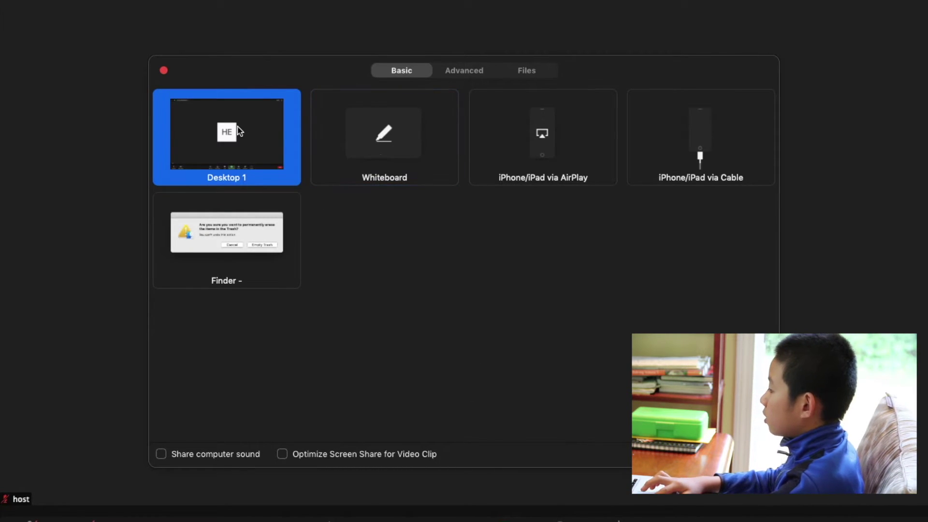
click(245, 277)
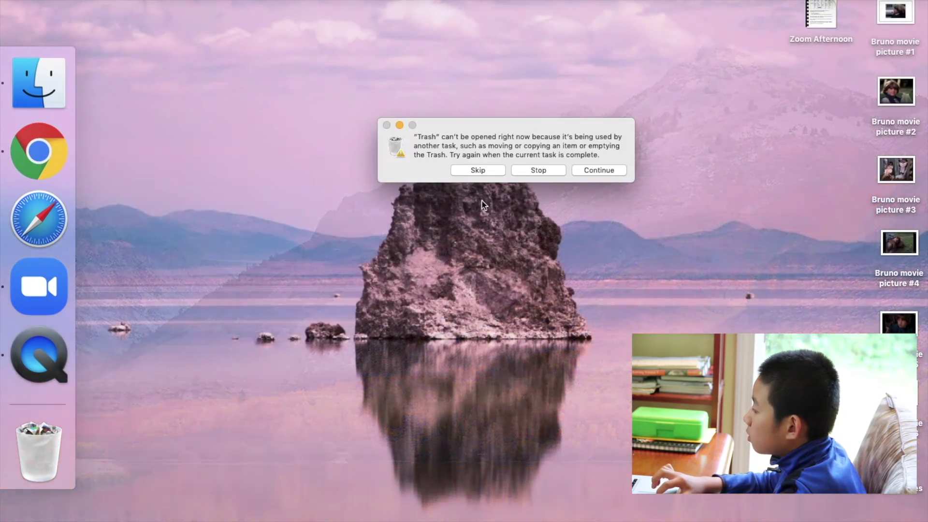
click(480, 170)
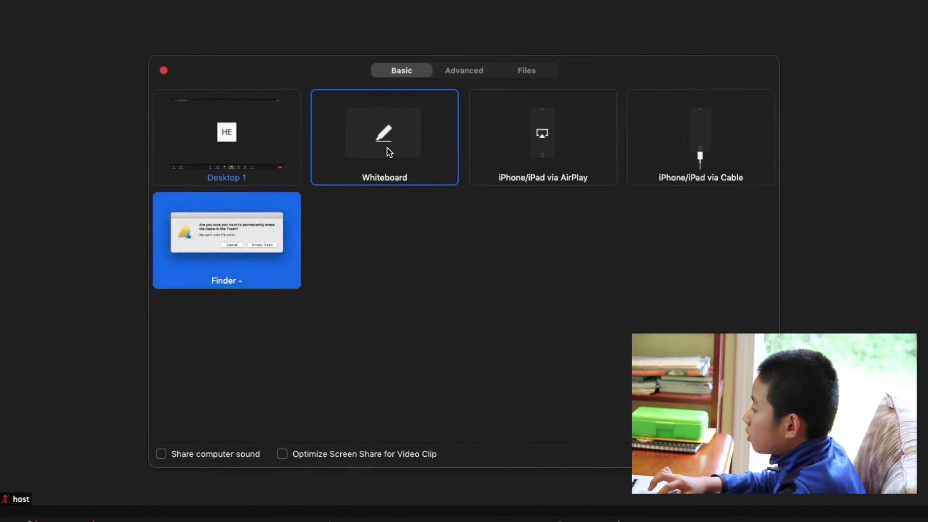
click(388, 152)
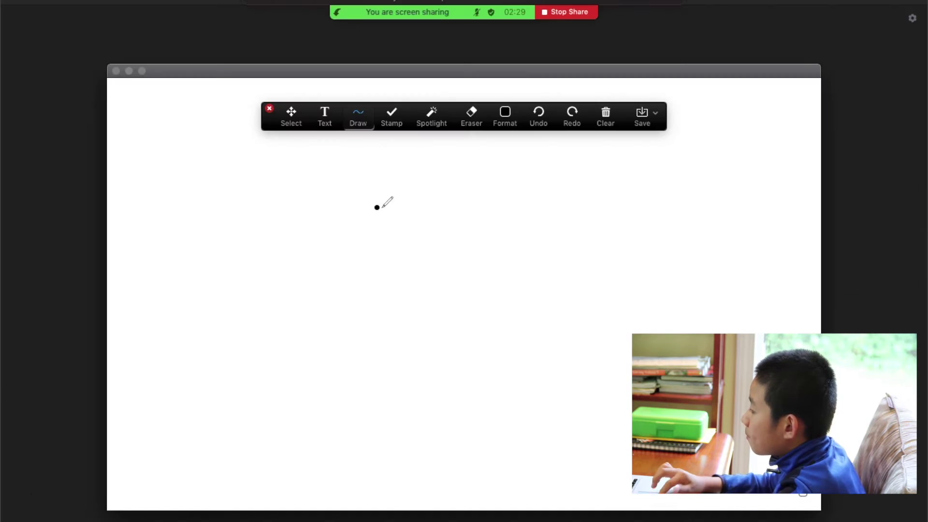
Draw a short horizontal line, a hooked vertical line and a long slanting line across it in black on the whiteboard
drag(377, 207, 425, 207)
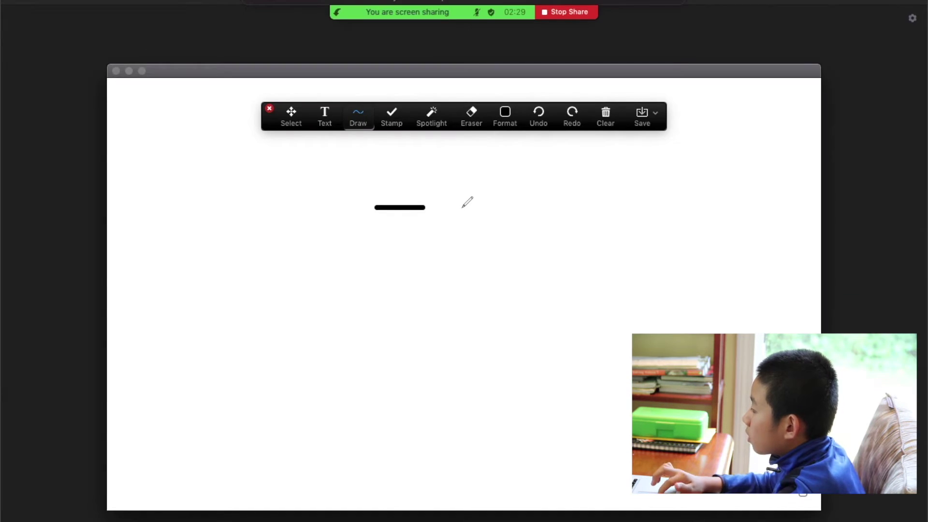
mouse_move(551, 217)
mouse_down()
mouse_move(556, 313)
mouse_move(576, 331)
mouse_up()
drag(622, 248, 206, 322)
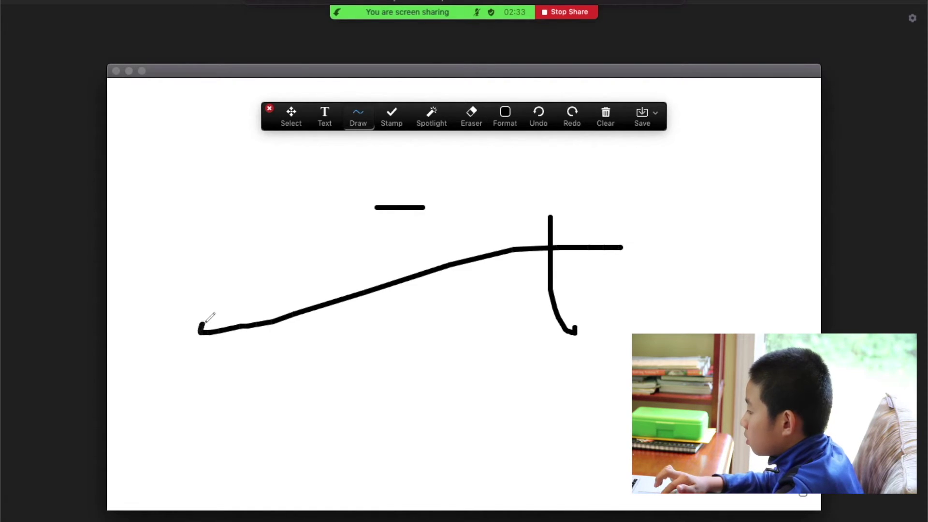
Stamp gold stars around the drawn lines, including one on the short horizontal line
click(390, 117)
click(366, 177)
click(394, 207)
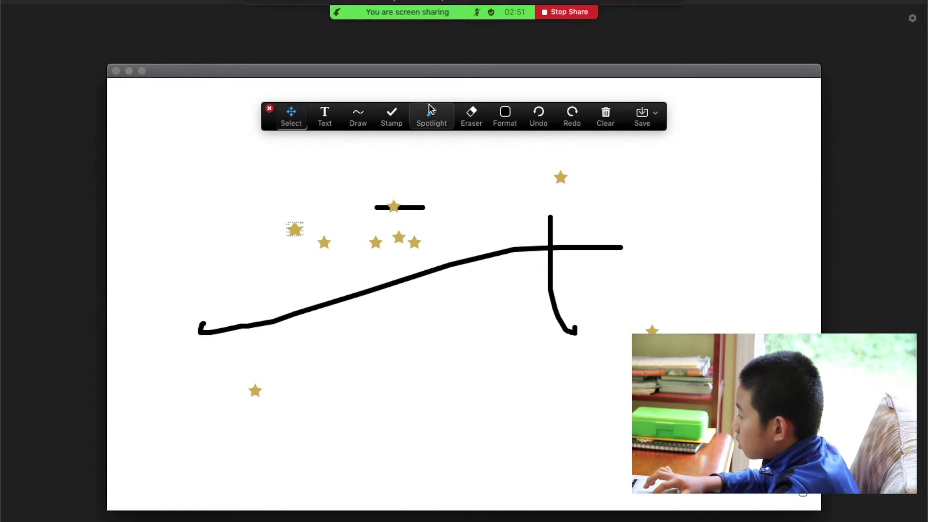
Point at several stars with the black host arrow, and switch to the Spotlight pointer
click(430, 111)
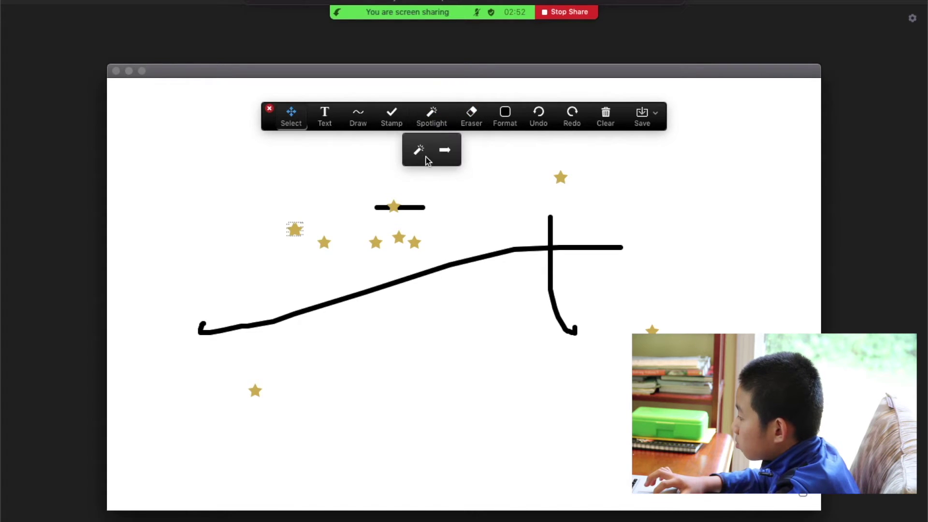
click(445, 154)
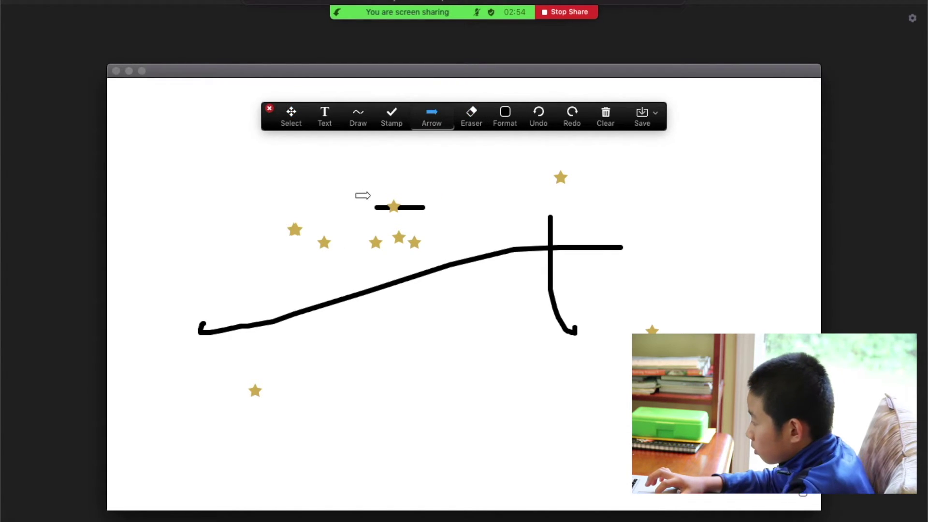
click(534, 179)
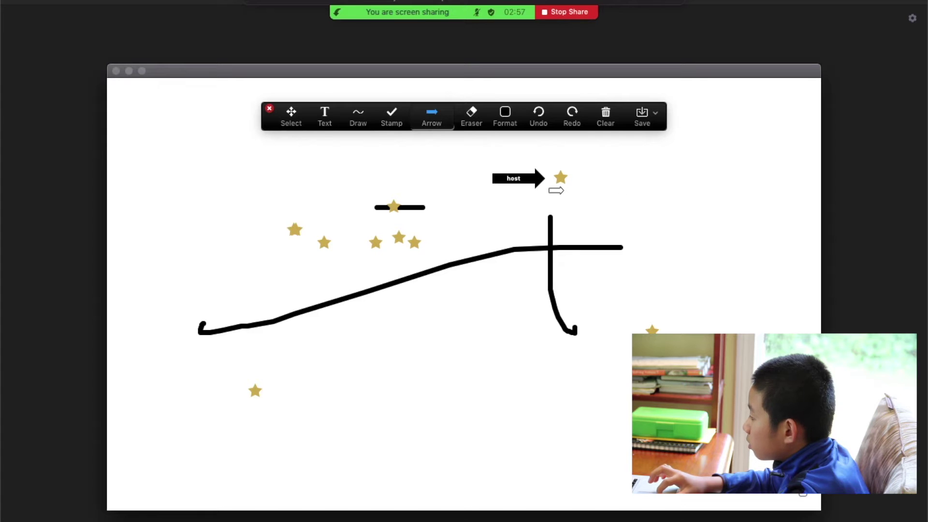
click(632, 336)
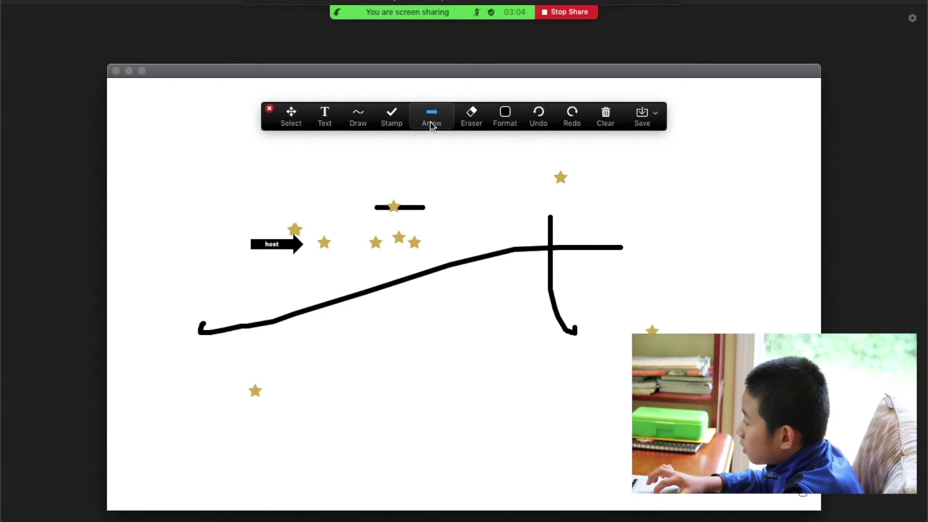
click(432, 116)
click(419, 152)
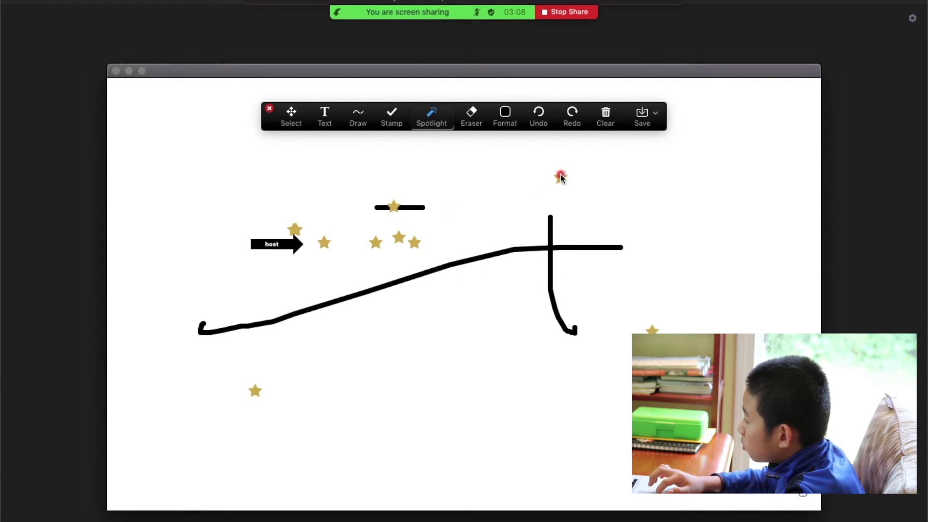
Set the annotation color to purple and place the host arrow beside the upper star near the hooked vertical line
click(505, 116)
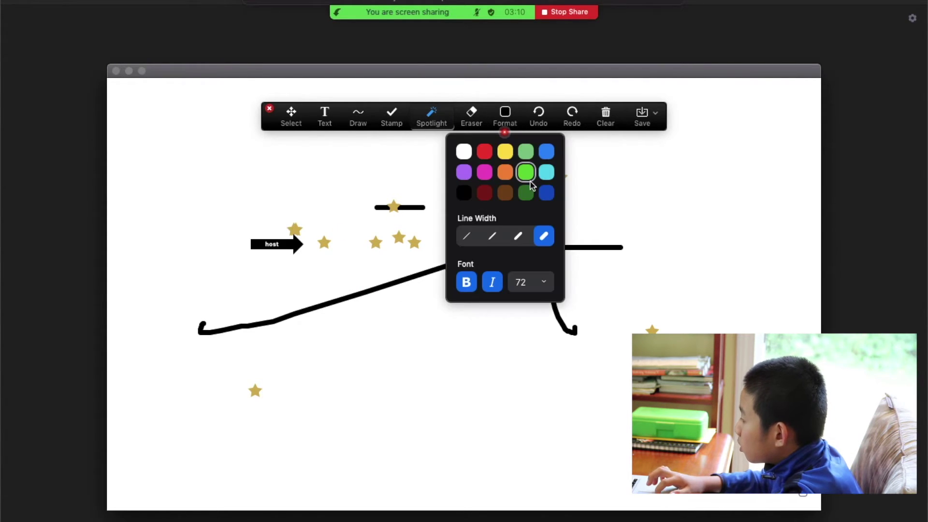
click(466, 169)
click(464, 151)
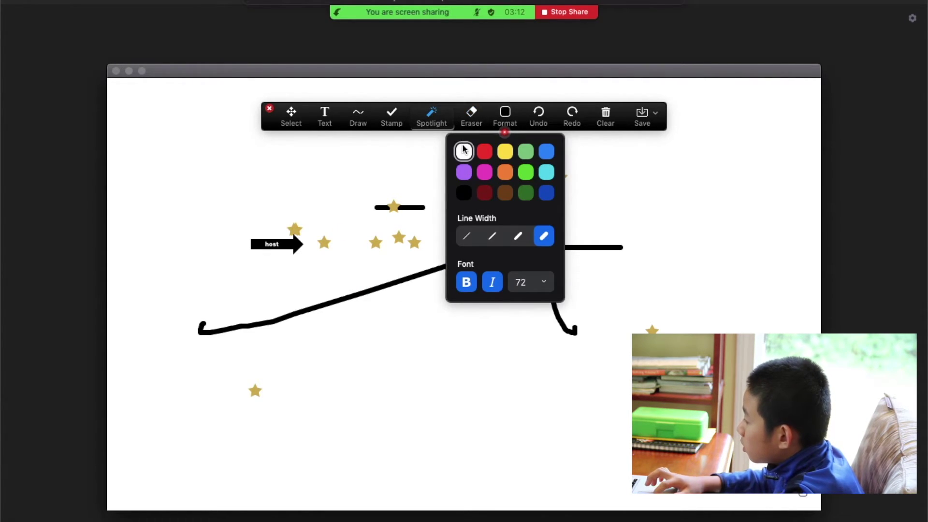
click(465, 170)
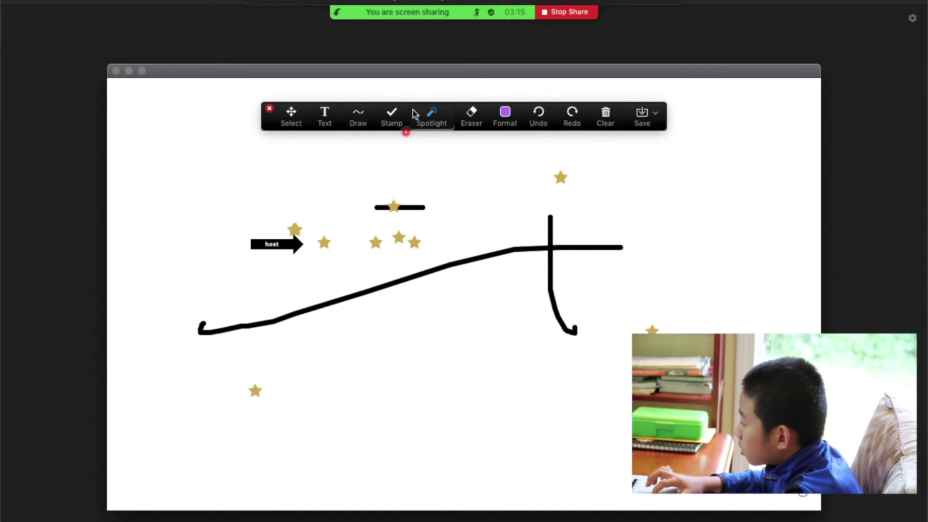
click(427, 113)
click(445, 152)
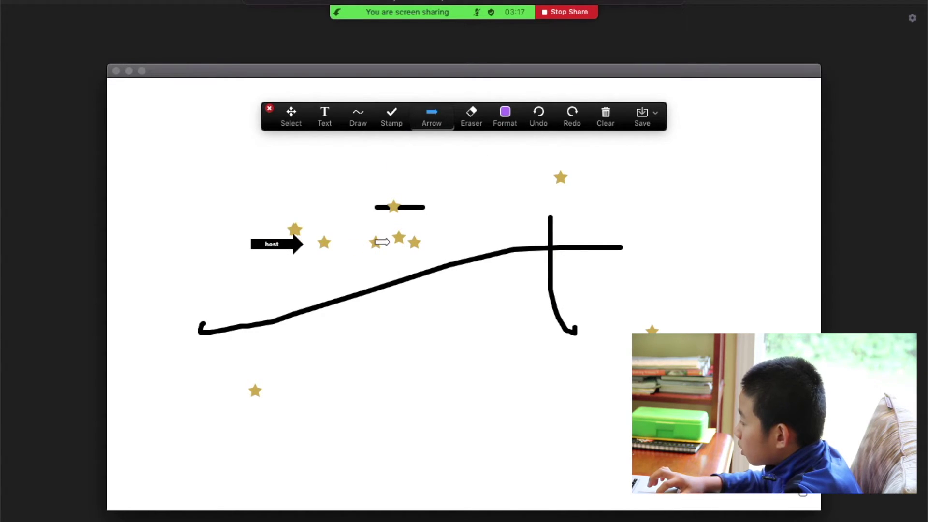
click(363, 243)
click(373, 207)
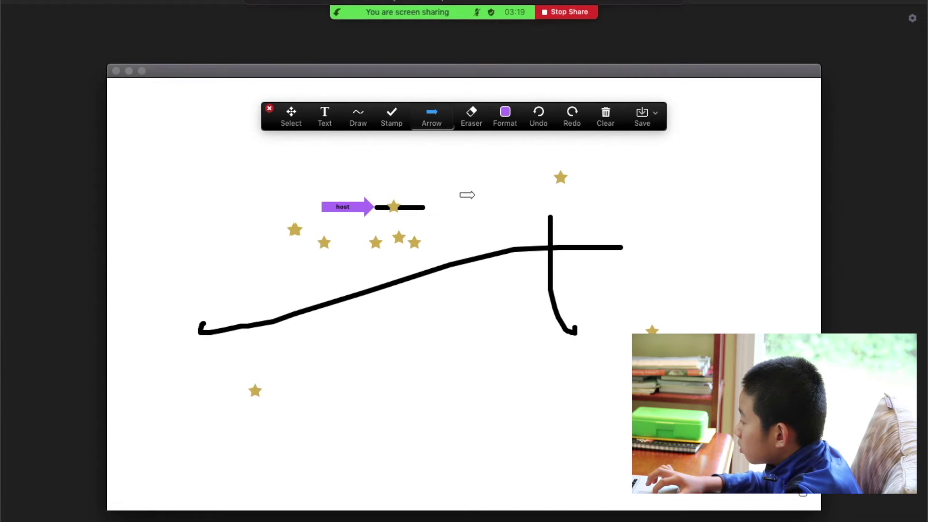
click(537, 181)
Erase the three drawn lines, the purple arrow and all stars except the two lowest ones
click(472, 116)
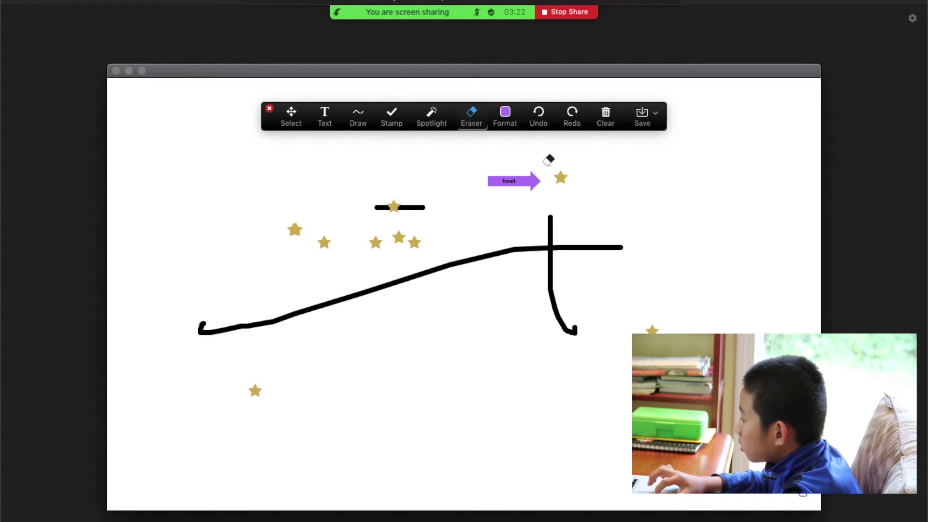
click(573, 248)
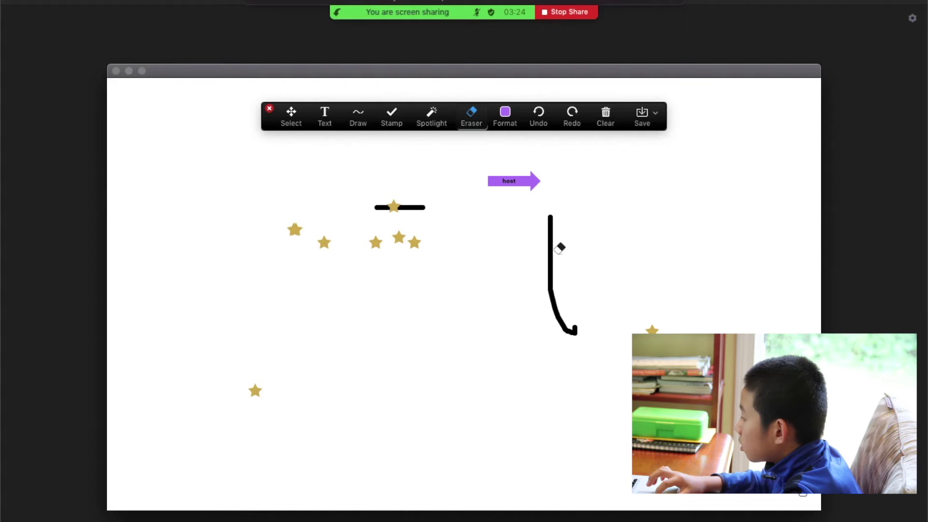
click(554, 287)
click(525, 180)
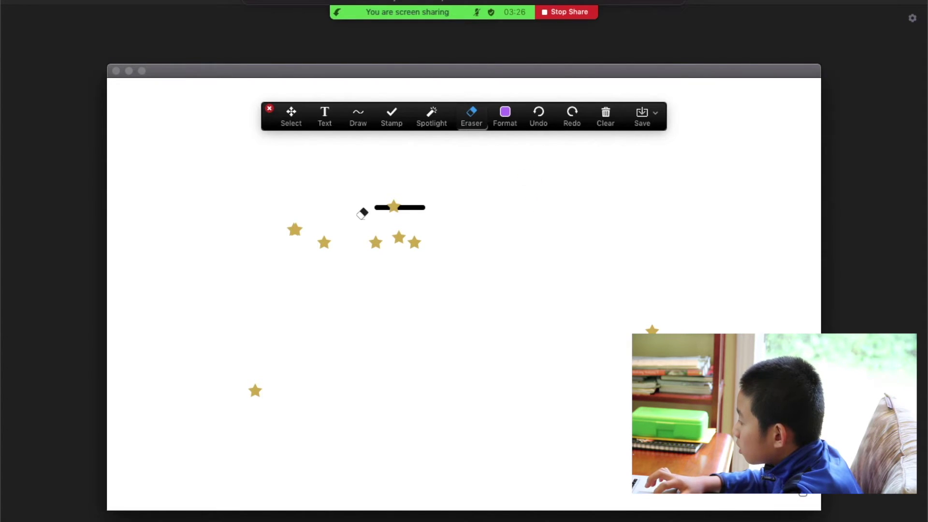
click(402, 213)
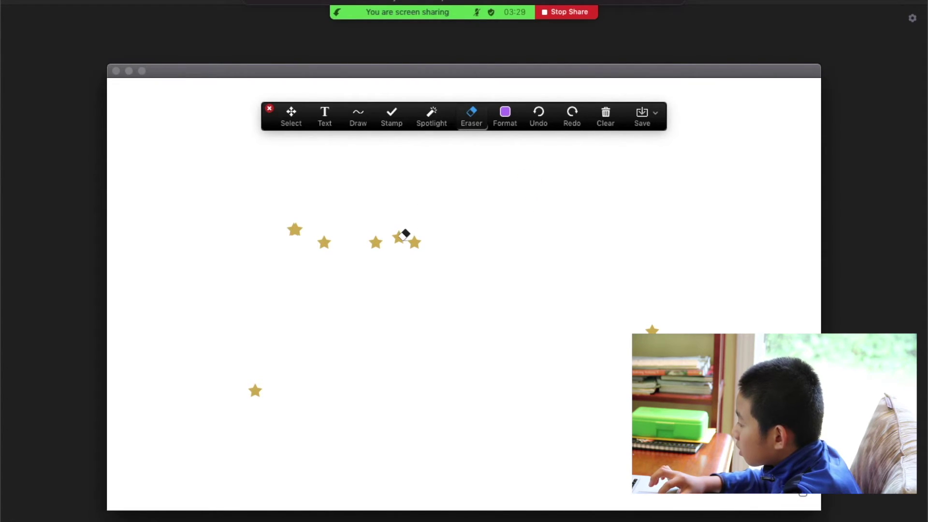
click(413, 237)
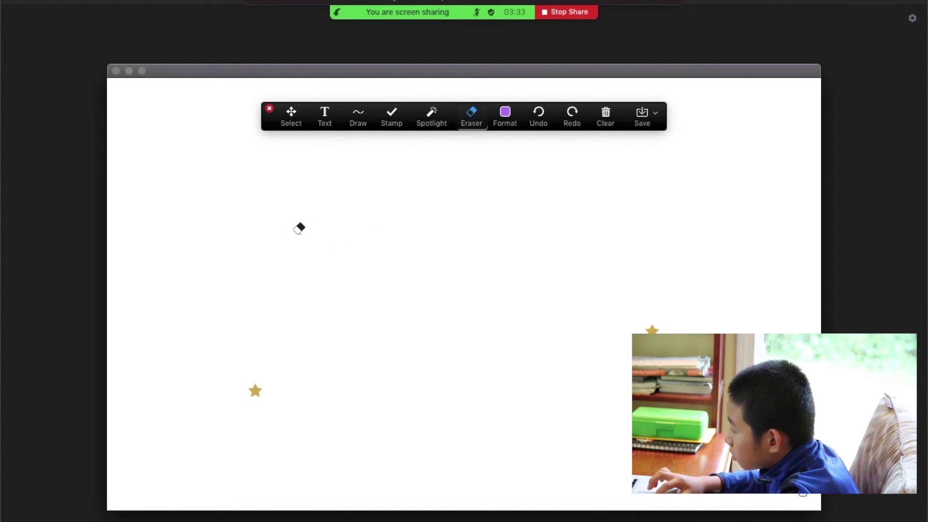
Try adding the text "hi" in the middle of the whiteboard and delete it
click(325, 116)
click(408, 309)
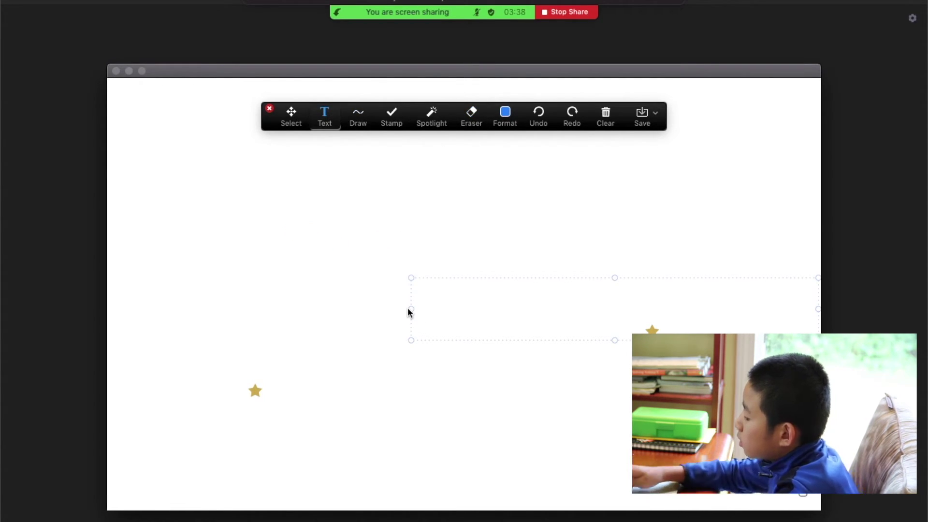
text(hi)
key(BackSpace)
key(BackSpace)
Select the two remaining stars together and delete them
click(291, 116)
drag(159, 285, 817, 445)
key(Delete)
Apply Clear All Drawings to the whiteboard and stop sharing it
click(606, 116)
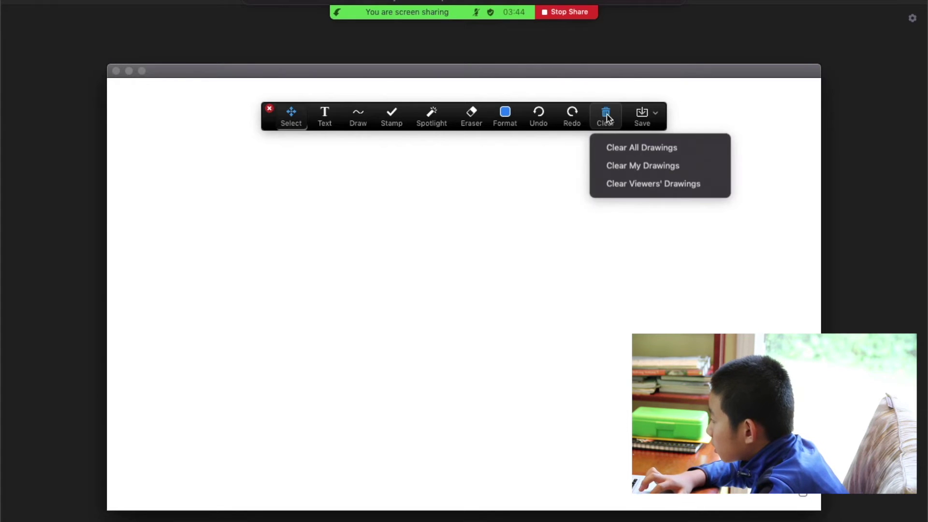
click(600, 147)
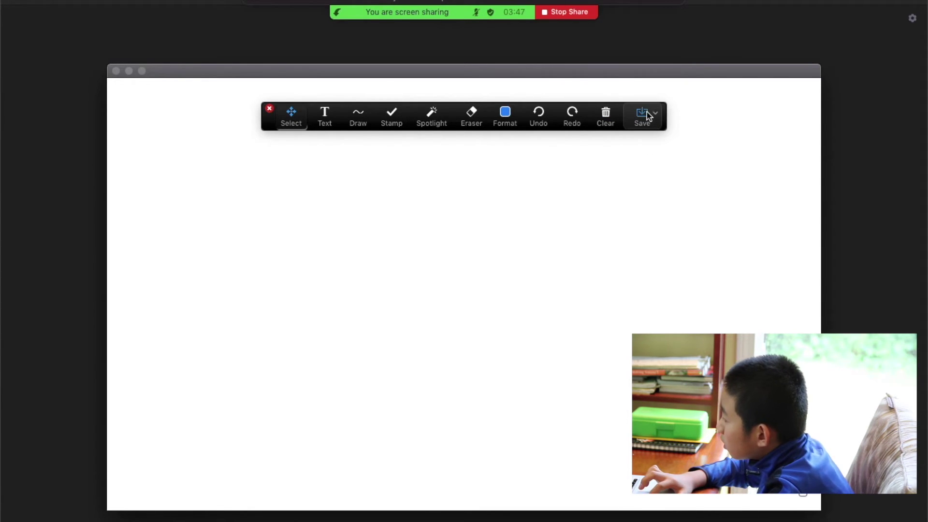
click(559, 12)
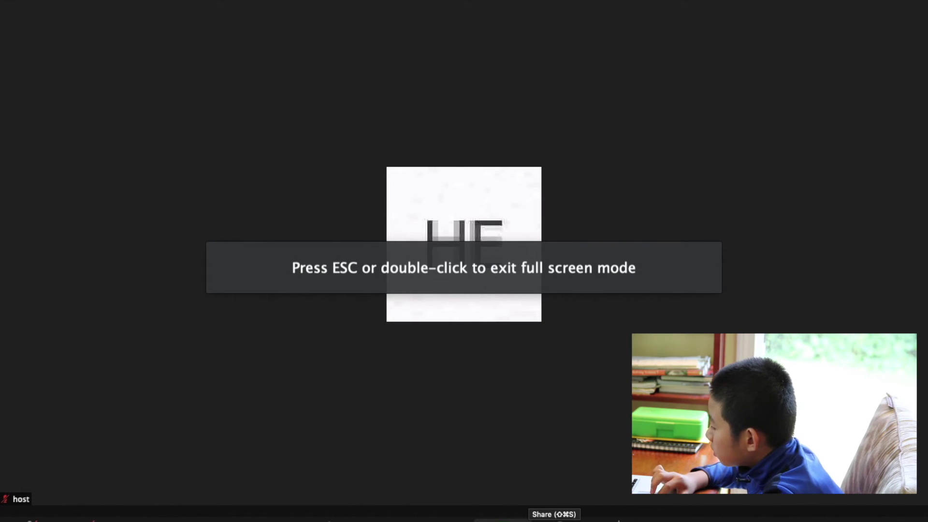
Examine the Advanced sharing options and the cloud services offered for sharing files
click(554, 518)
click(481, 72)
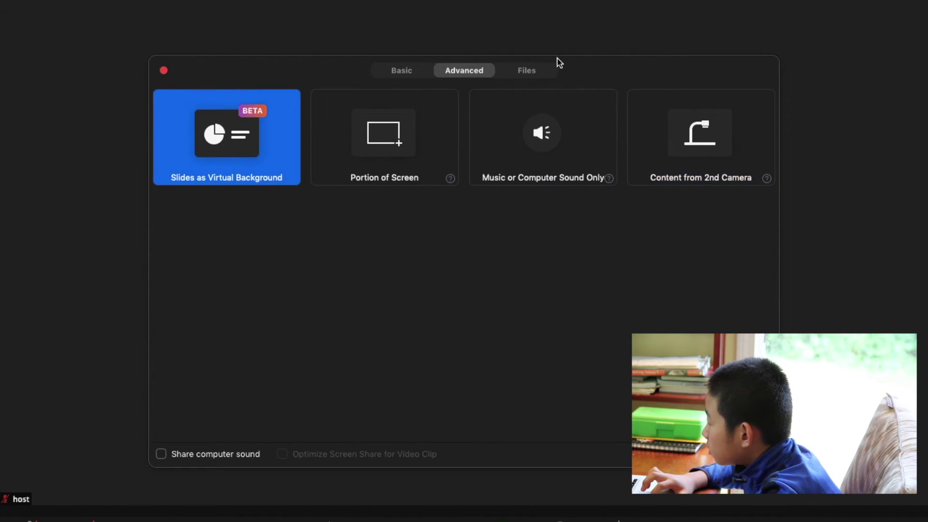
click(542, 73)
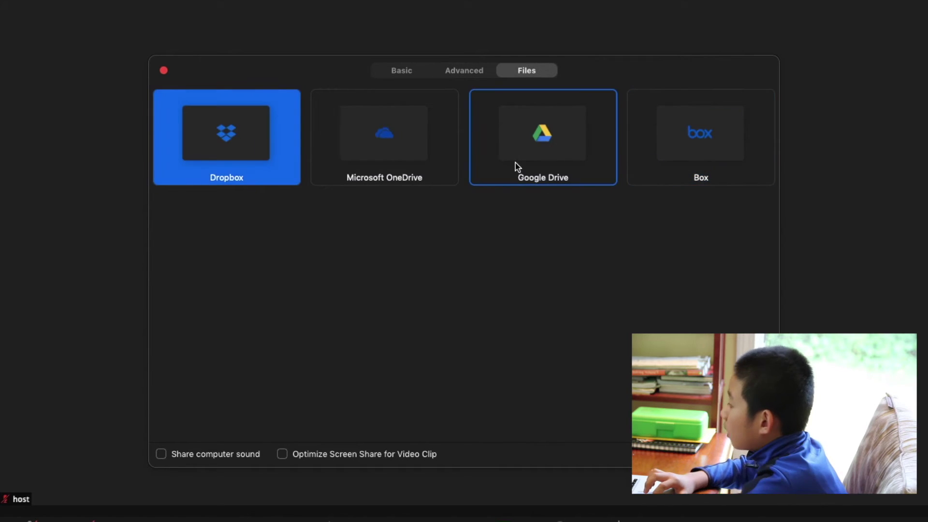
Share a portion of the screen and move the green sharing frame lower on the desktop
click(452, 72)
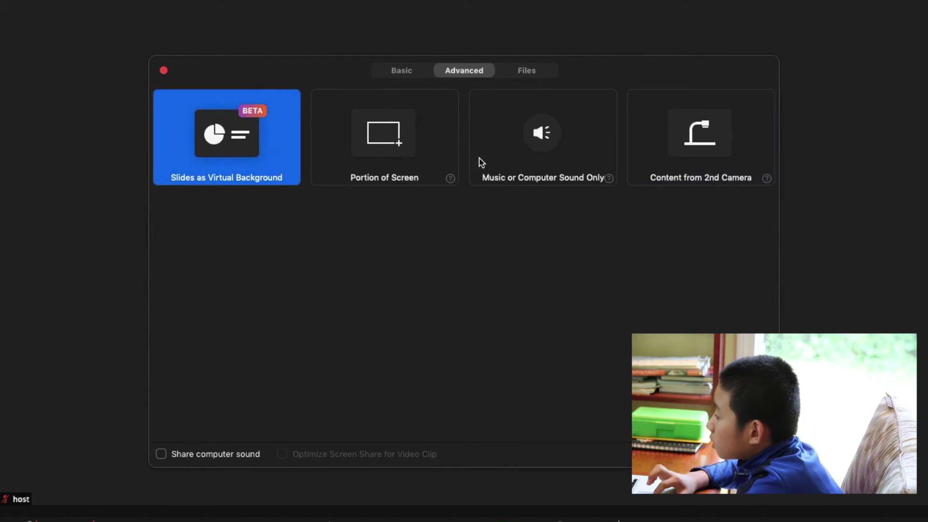
click(370, 143)
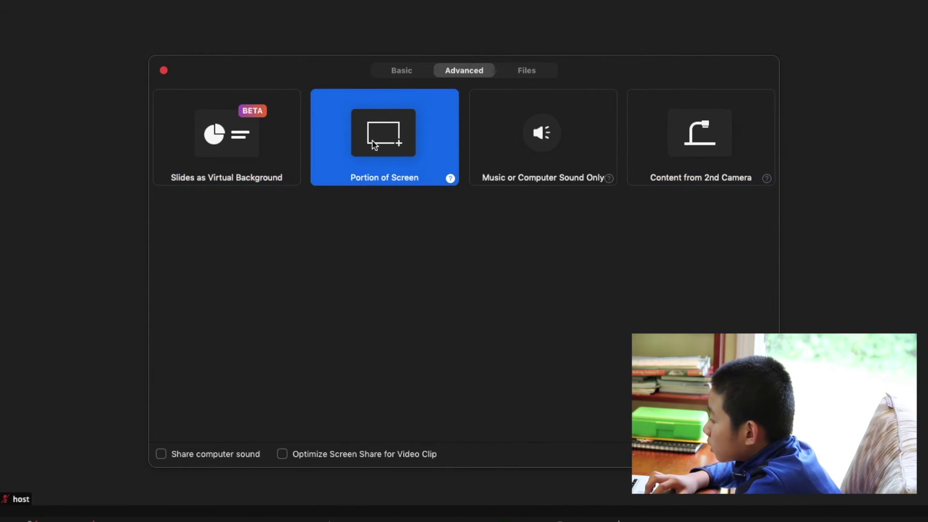
double_click(372, 141)
drag(558, 103, 518, 110)
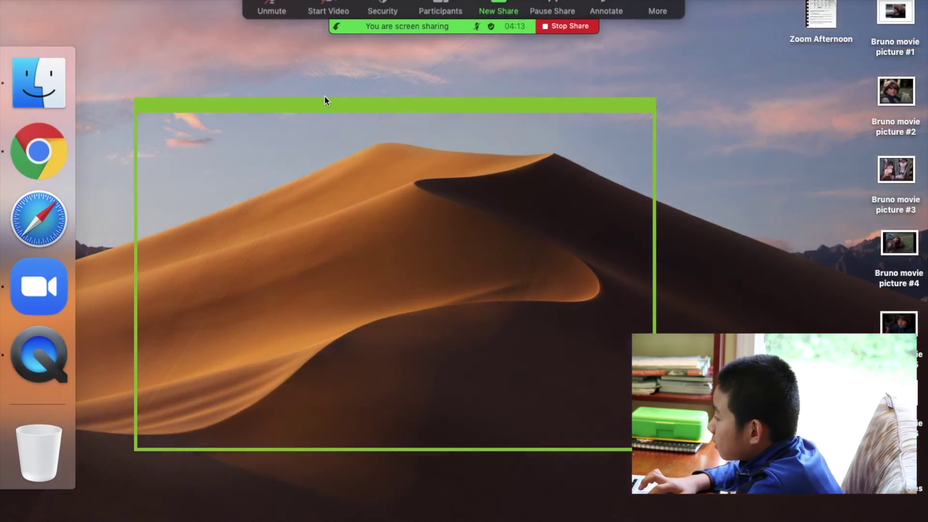
drag(340, 111, 399, 304)
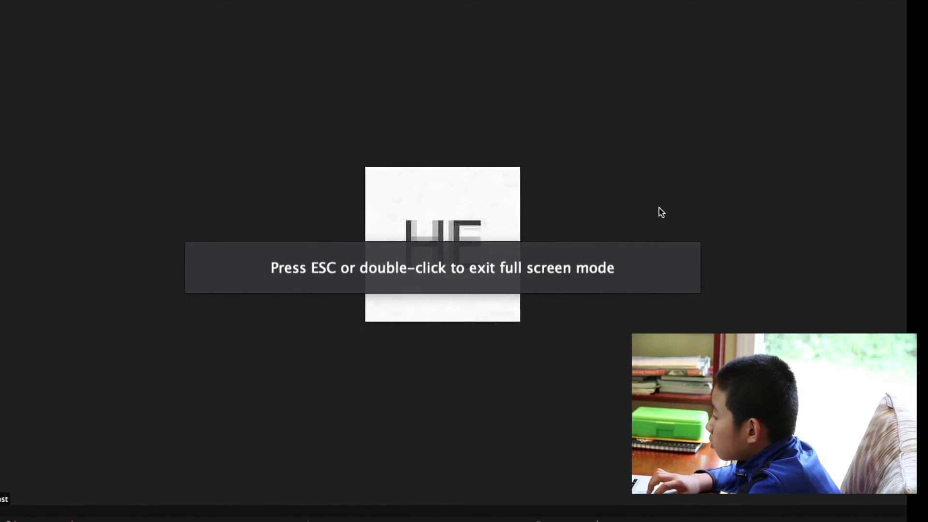
Reopen the sharing options and choose Music or Computer Sound Only as the content to share
click(528, 517)
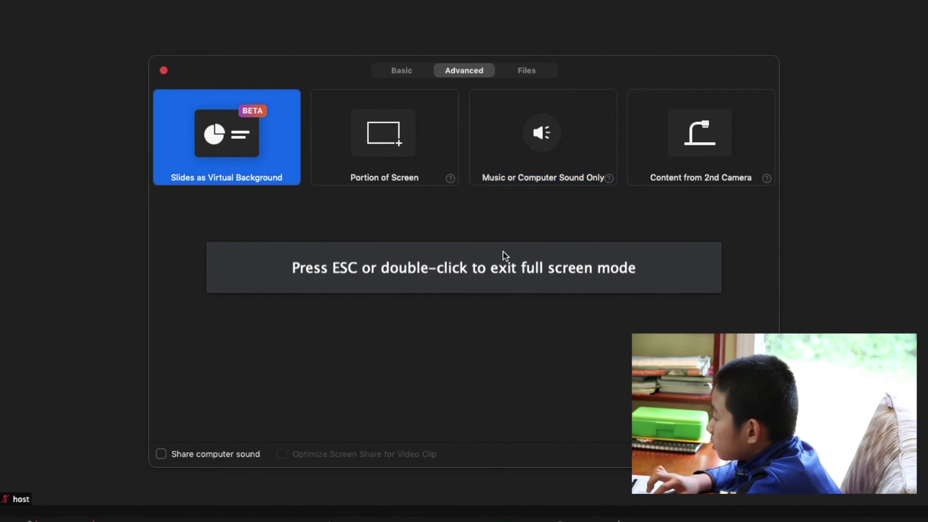
click(568, 139)
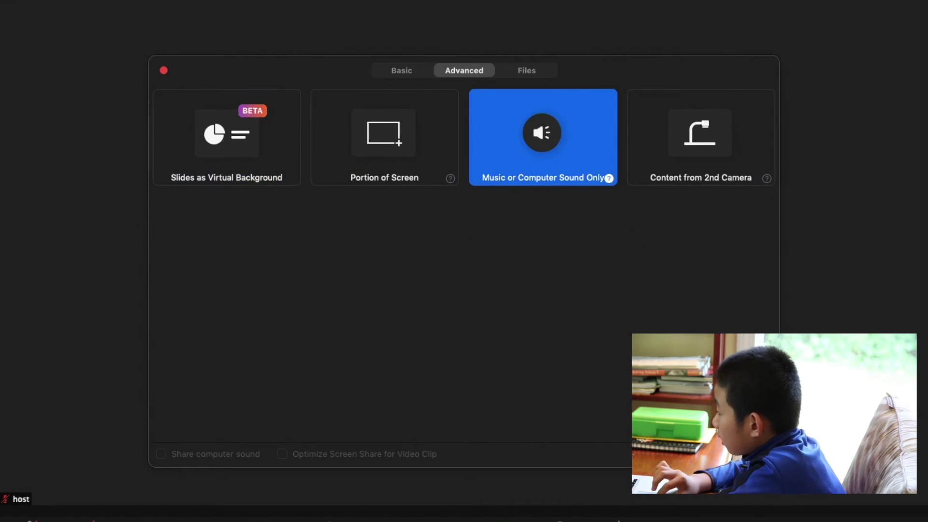
click(556, 280)
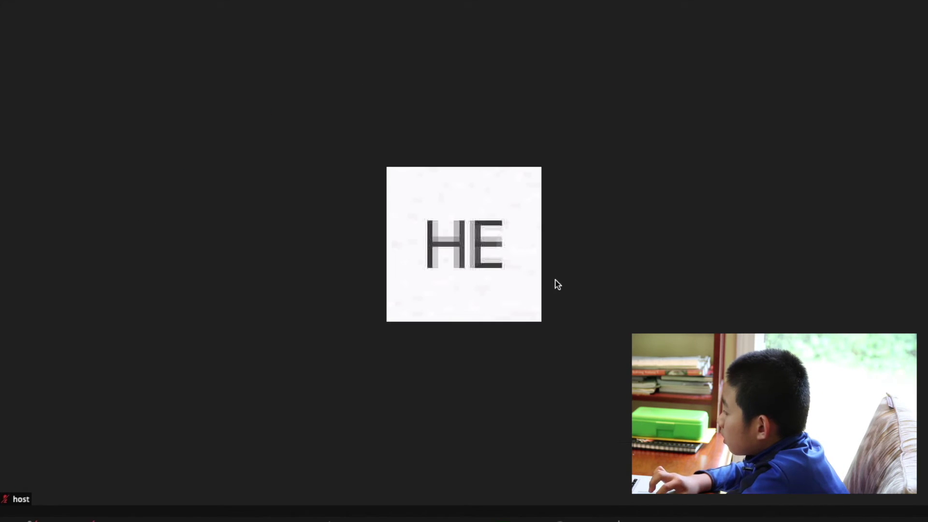
Review the meeting's security options for locking, the waiting room and participant permissions, and close the chat window
click(372, 510)
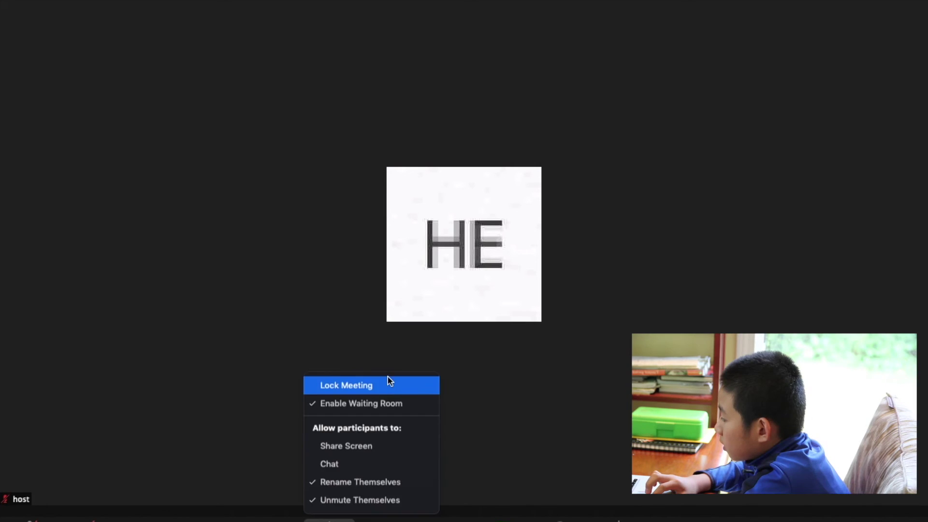
click(492, 338)
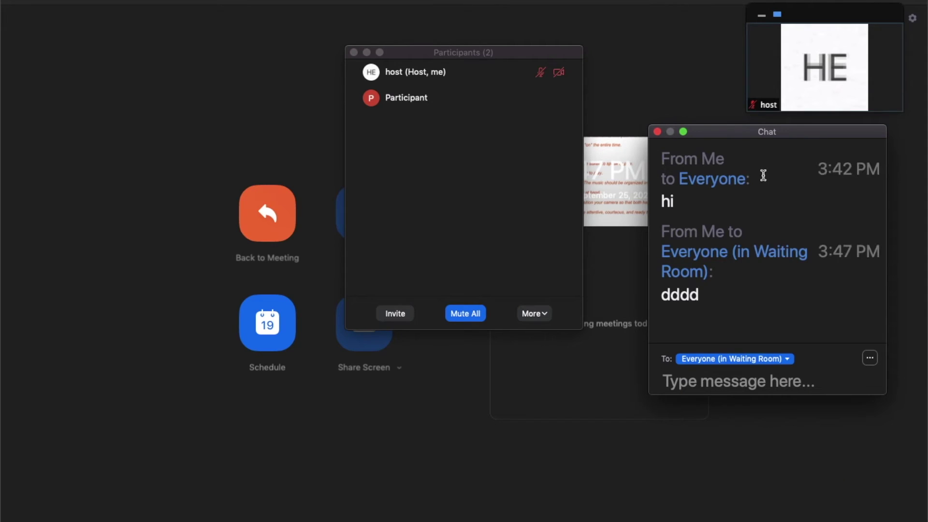
click(658, 132)
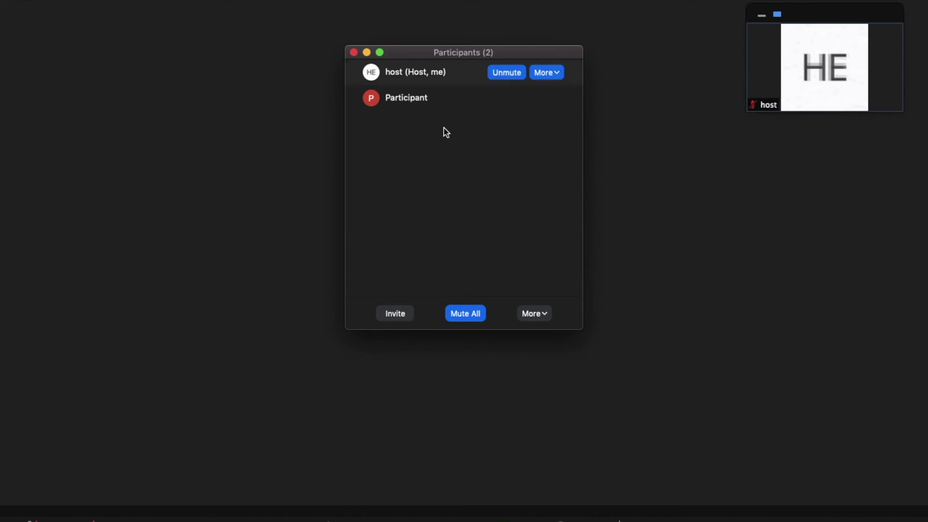
Rename the attendee listed below the host to Participant1
click(558, 98)
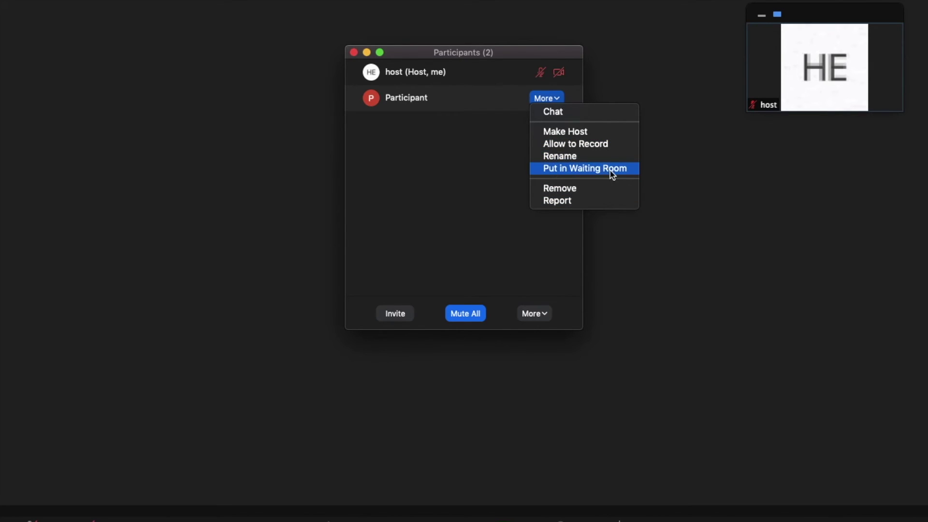
click(597, 155)
click(454, 268)
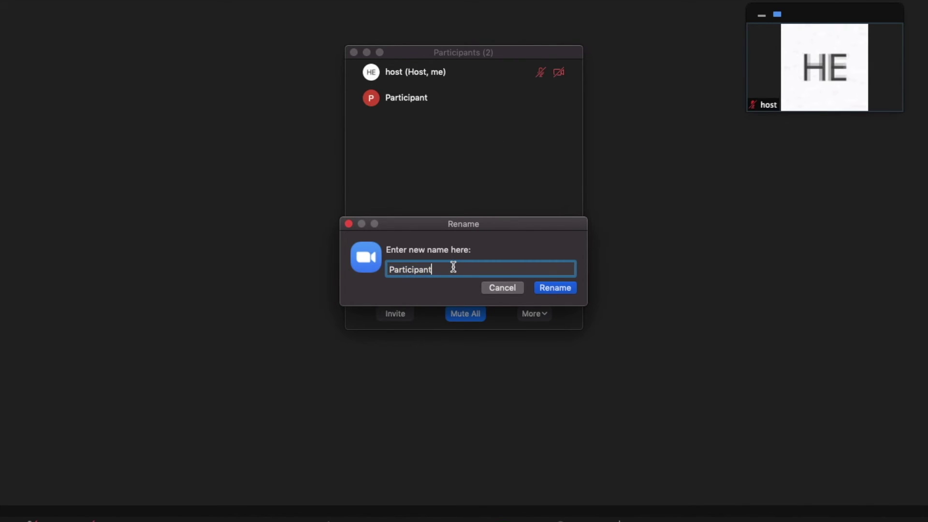
text(1)
key(Return)
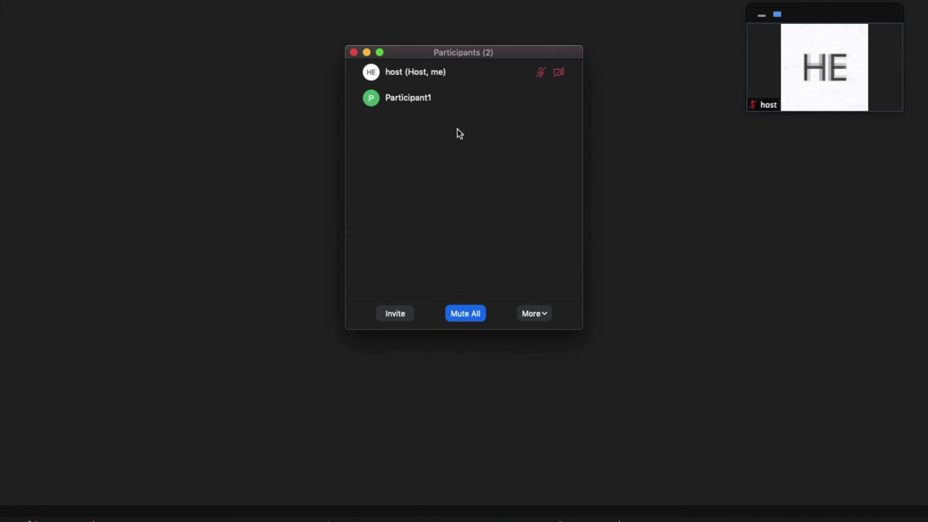
Change the attendee's display name back to Participant
click(558, 99)
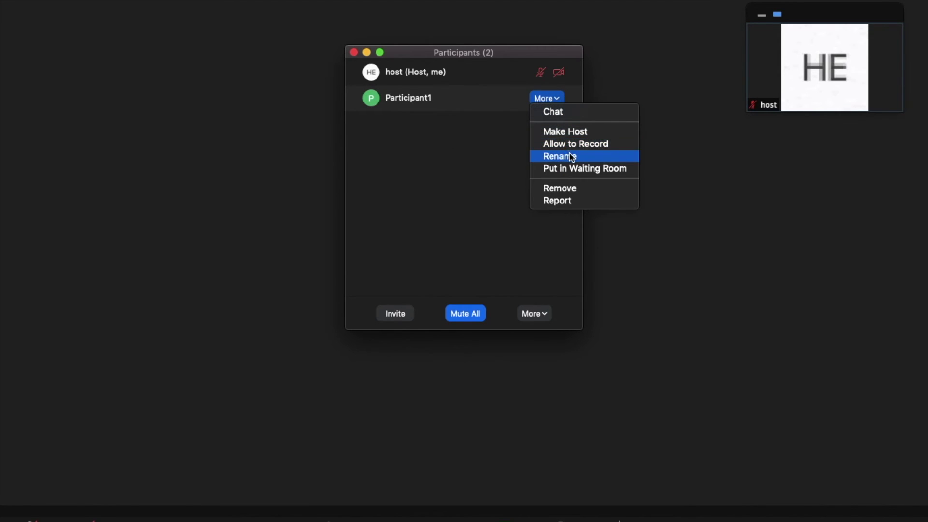
click(548, 155)
click(468, 269)
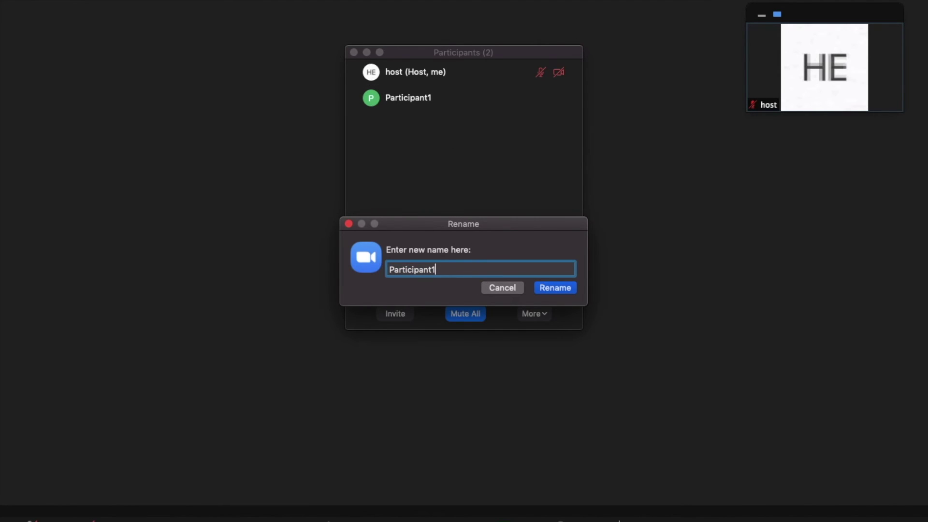
key(Return)
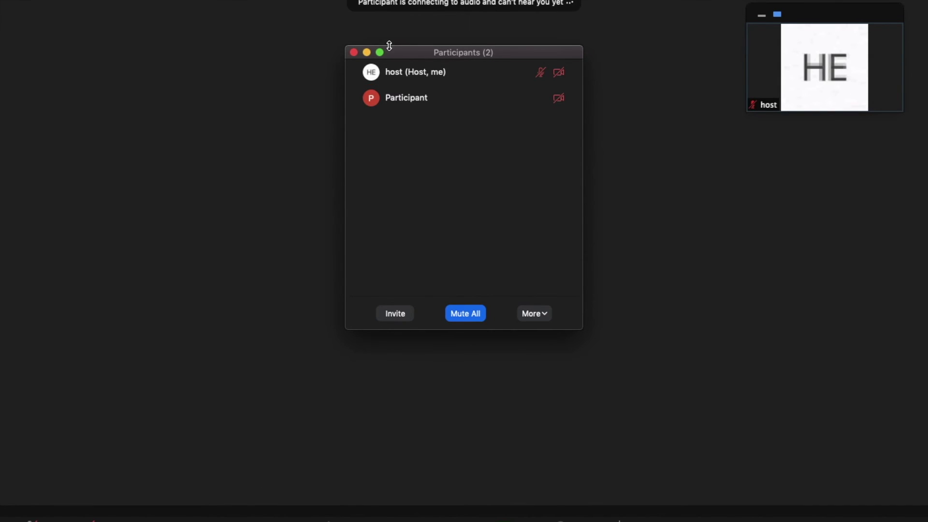
Lock the meeting using the additional options of the participants list
click(359, 7)
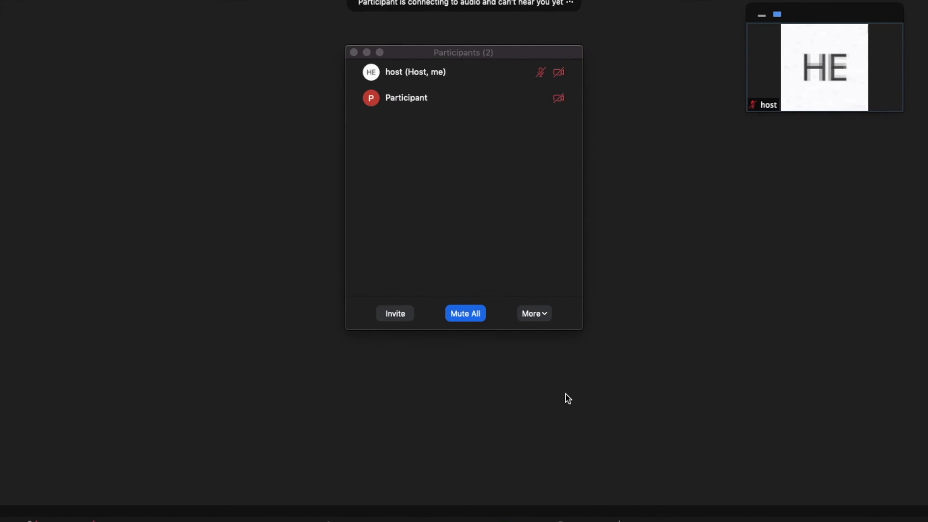
click(548, 315)
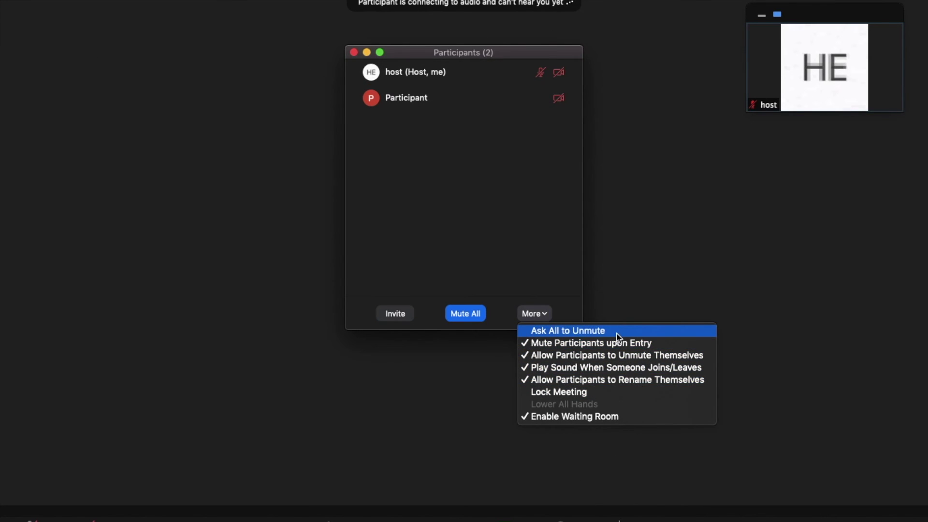
click(611, 393)
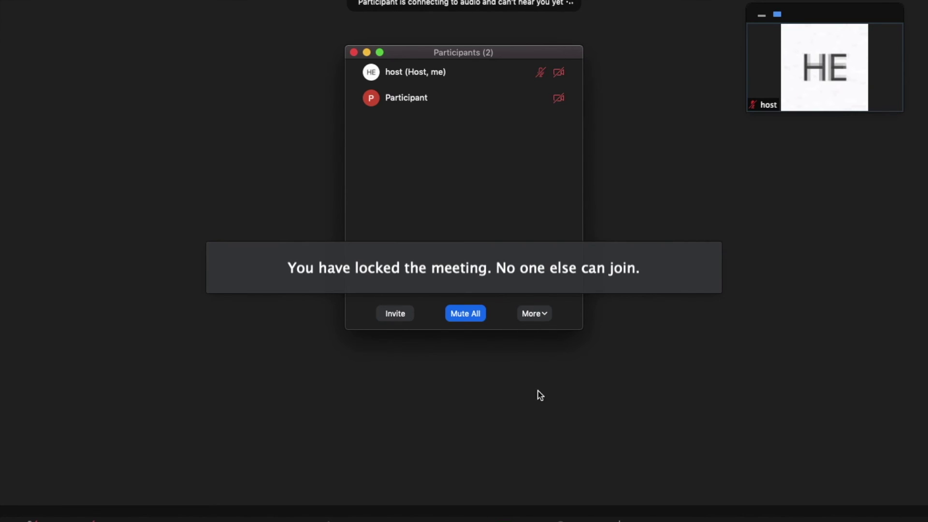
Reopen the chat, highlight the message sent to Everyone (in Waiting Room), and close the chat window
click(561, 516)
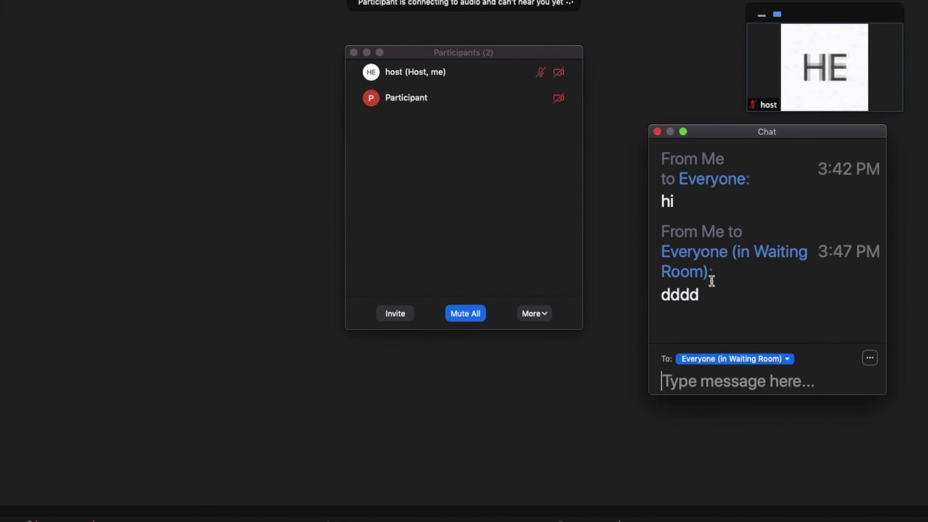
drag(660, 276, 837, 280)
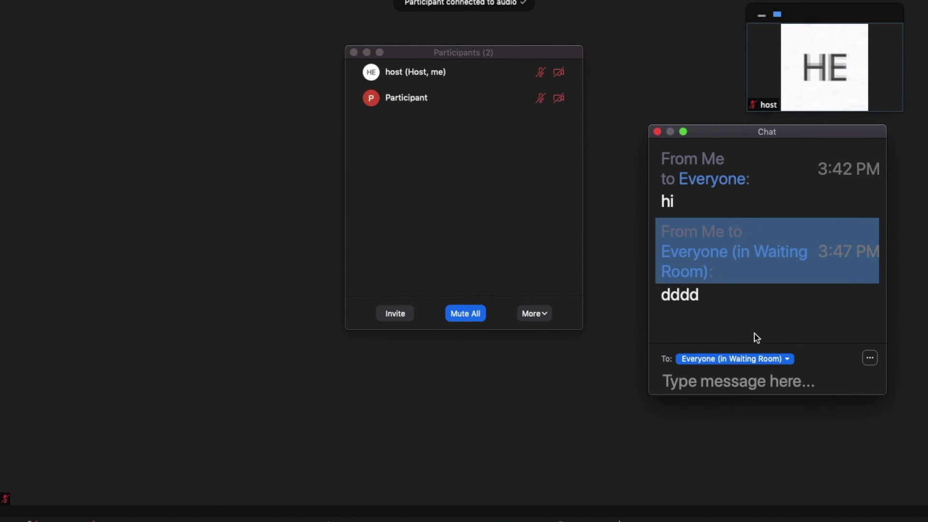
drag(674, 292, 700, 294)
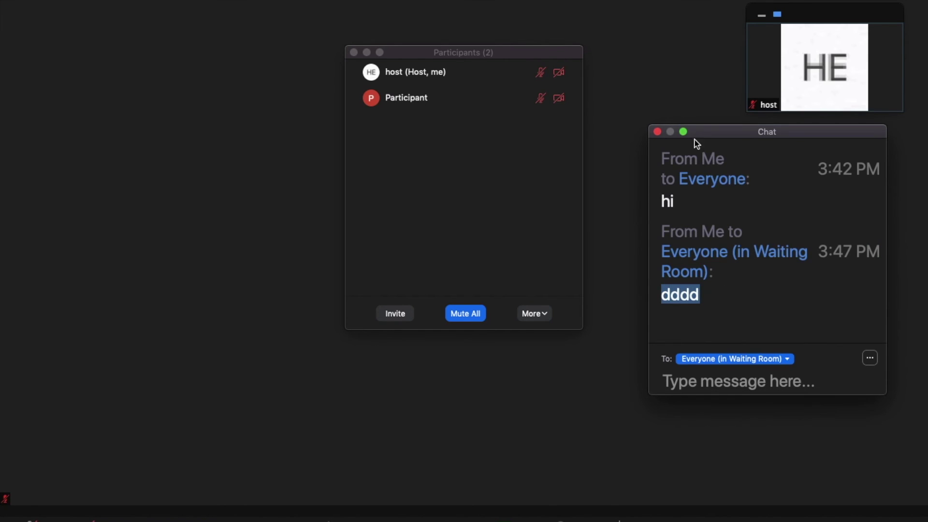
click(657, 132)
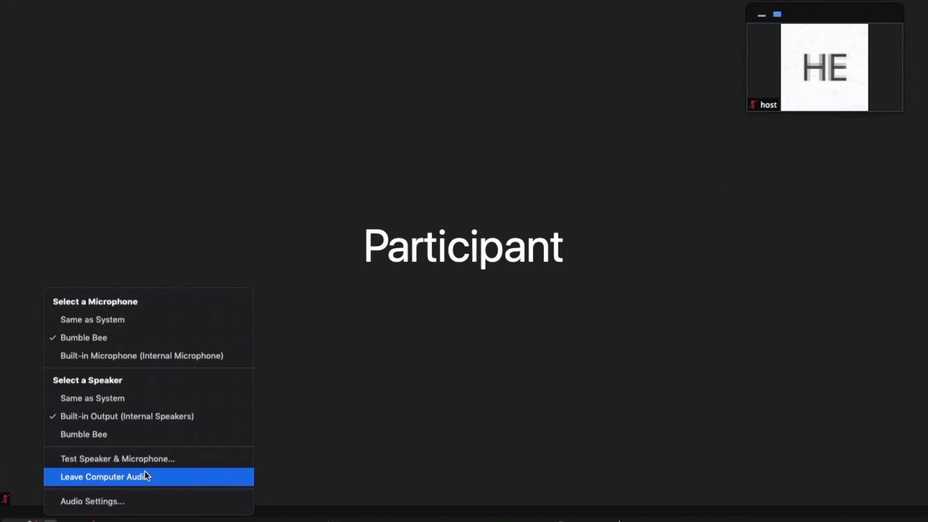
Disconnect the host from the meeting sound with Leave Computer Audio
click(96, 478)
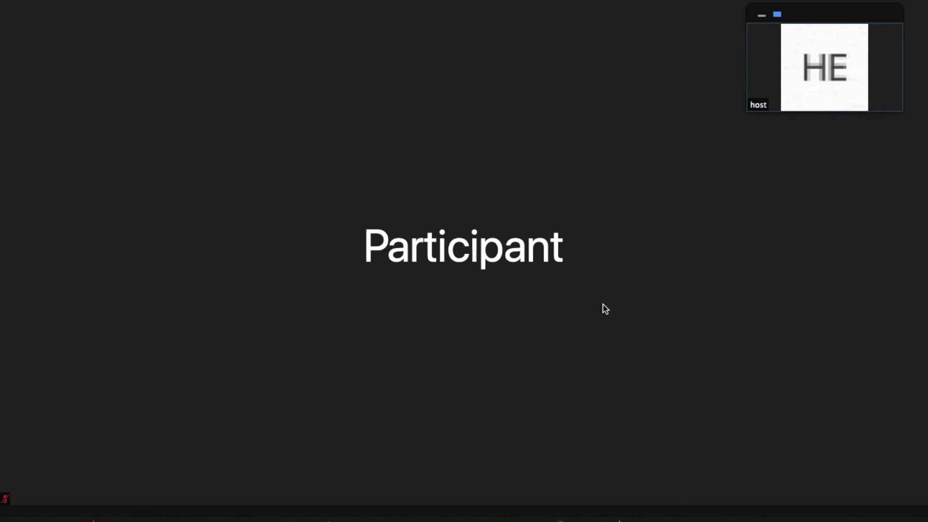